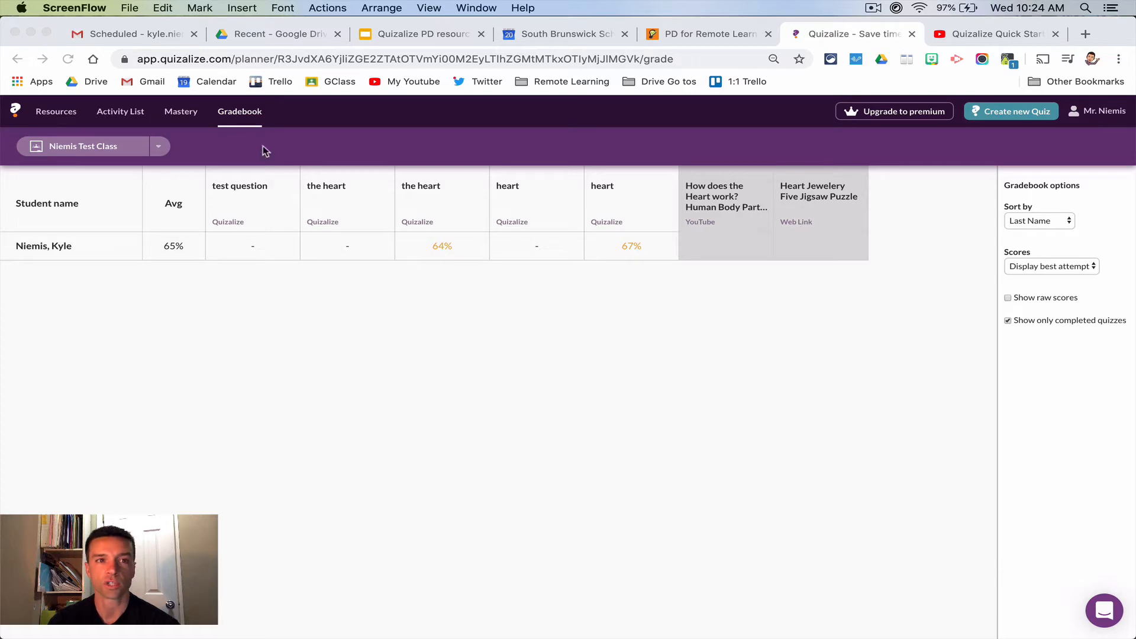
- Review the student's results for the heart quiz scored 64% and return to the gradebook
{"action": "left_click", "coordinate": [436, 246]}
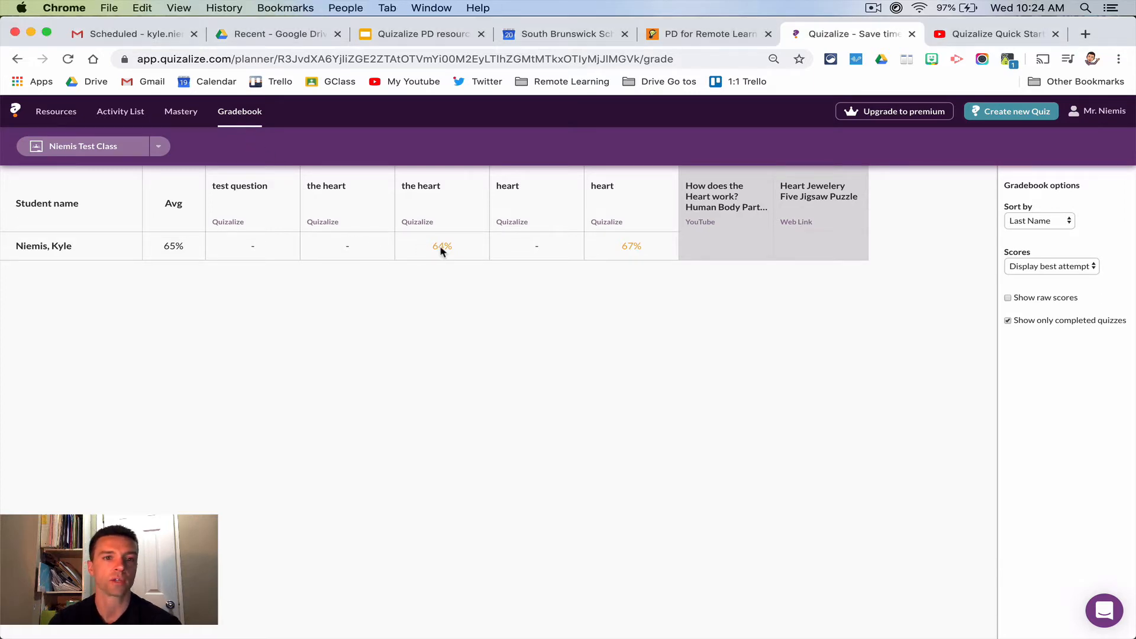
{"action": "left_click", "coordinate": [444, 248]}
{"action": "scroll", "coordinate": [380, 356], "scroll_direction": "down", "scroll_amount": 10}
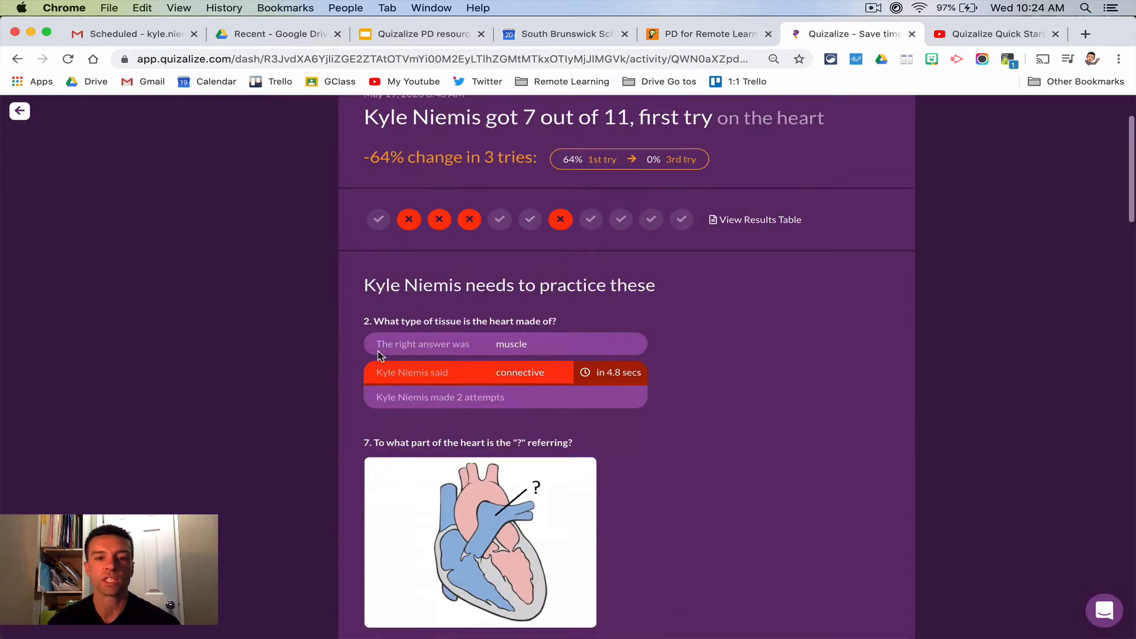
{"action": "scroll", "coordinate": [380, 355], "scroll_direction": "up", "scroll_amount": 10}
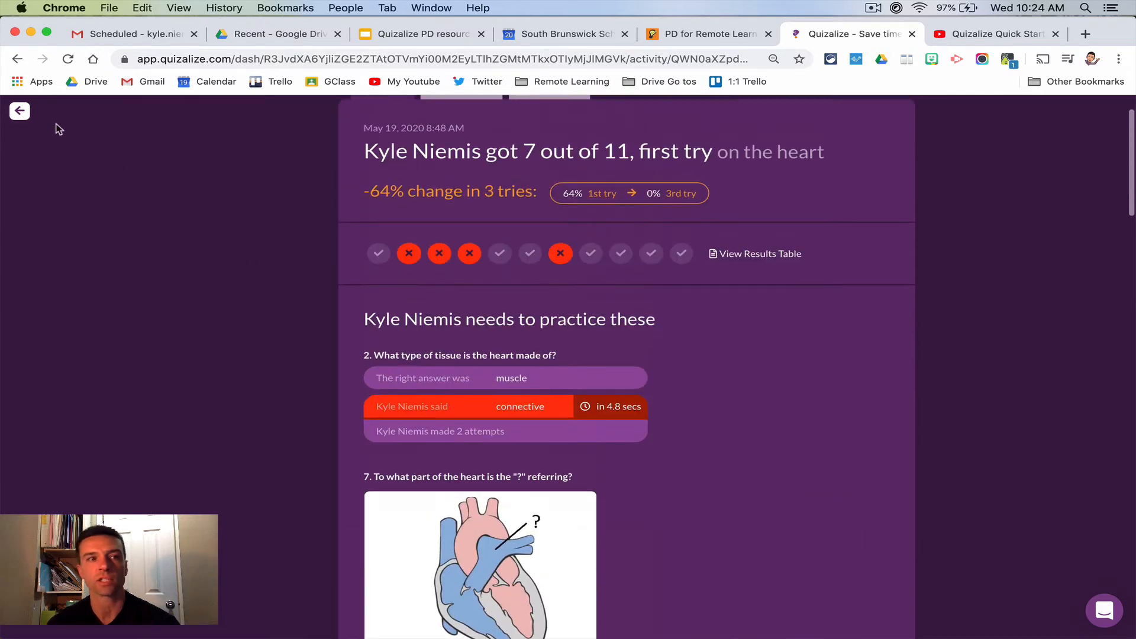
{"action": "left_click", "coordinate": [17, 58]}
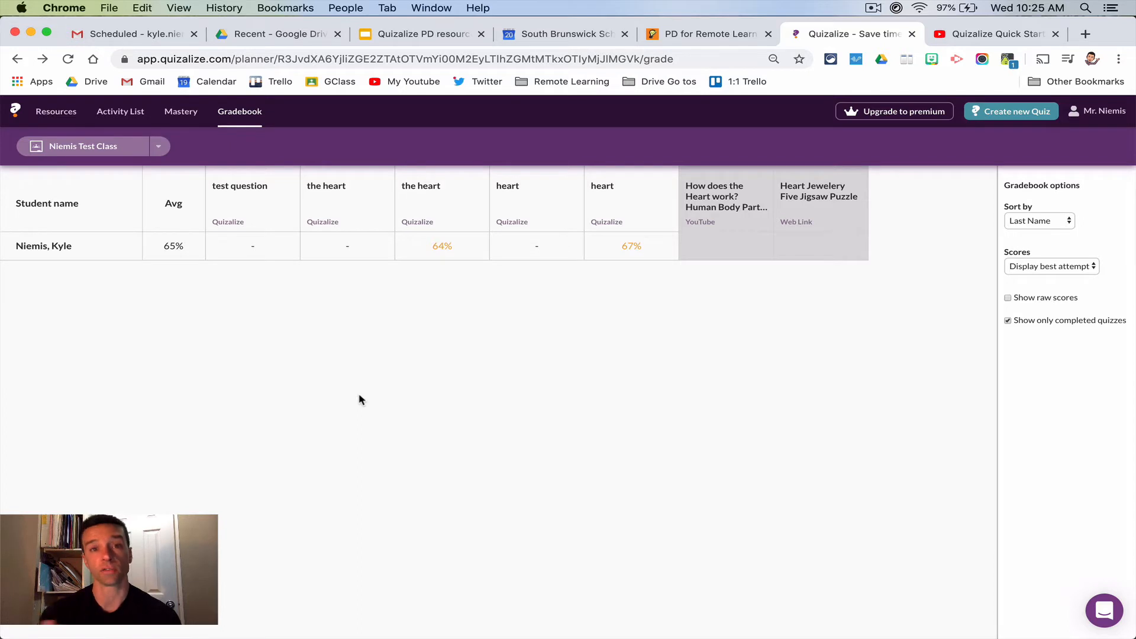
- Assign the 11-question quiz "the heart" from My Library to the test class as a new activity
{"action": "left_click", "coordinate": [121, 112]}
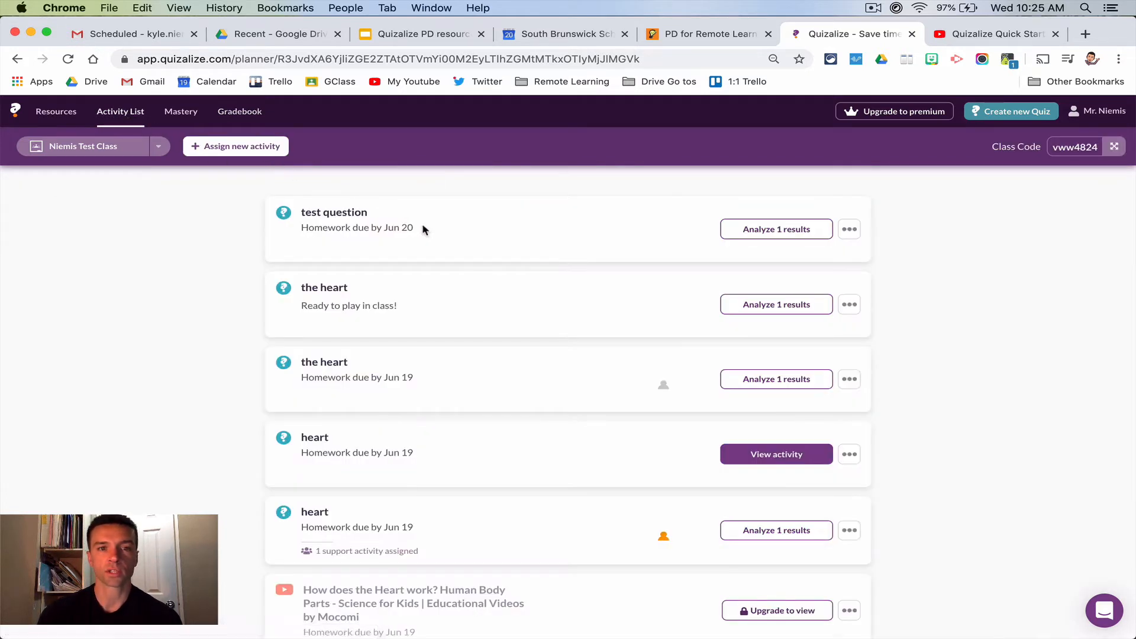
{"action": "left_click", "coordinate": [225, 147]}
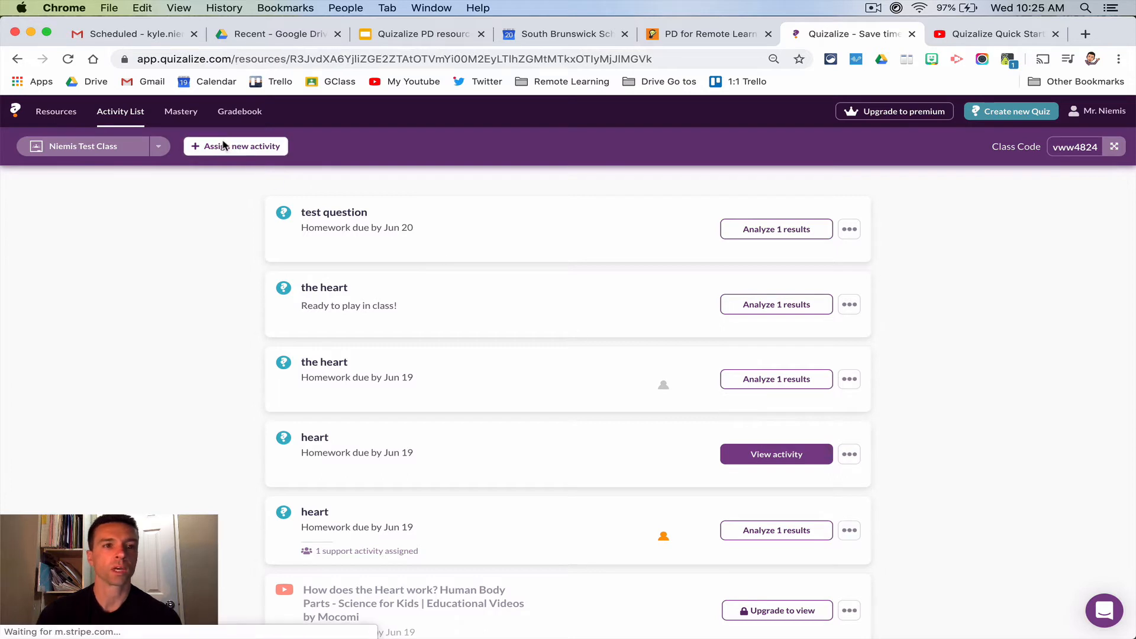
{"action": "left_click", "coordinate": [631, 145]}
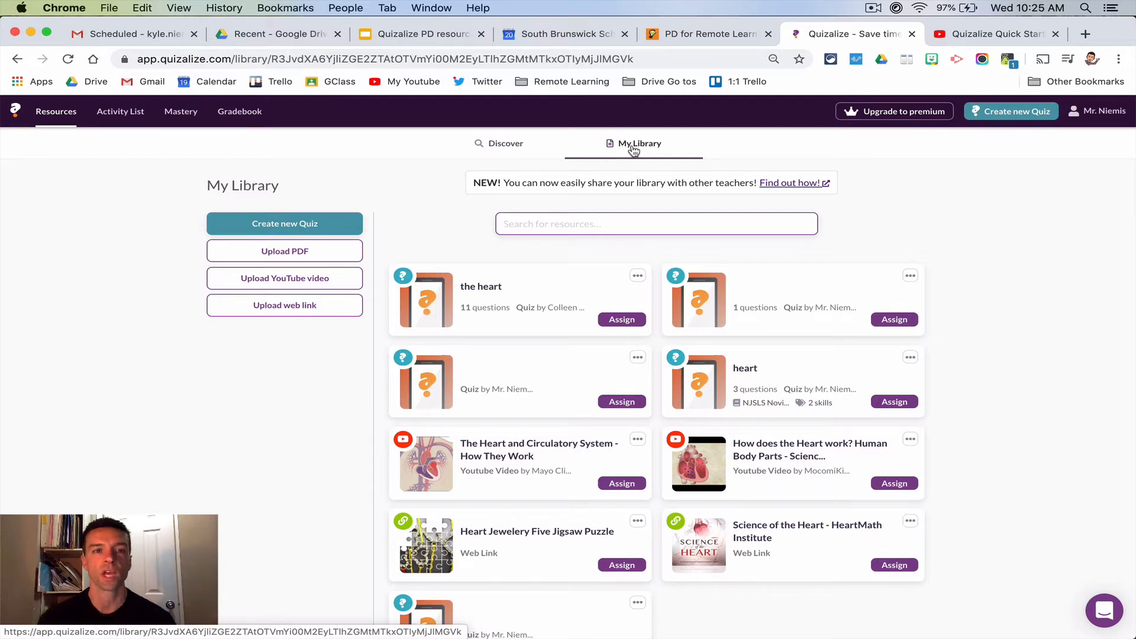
{"action": "left_click", "coordinate": [620, 319]}
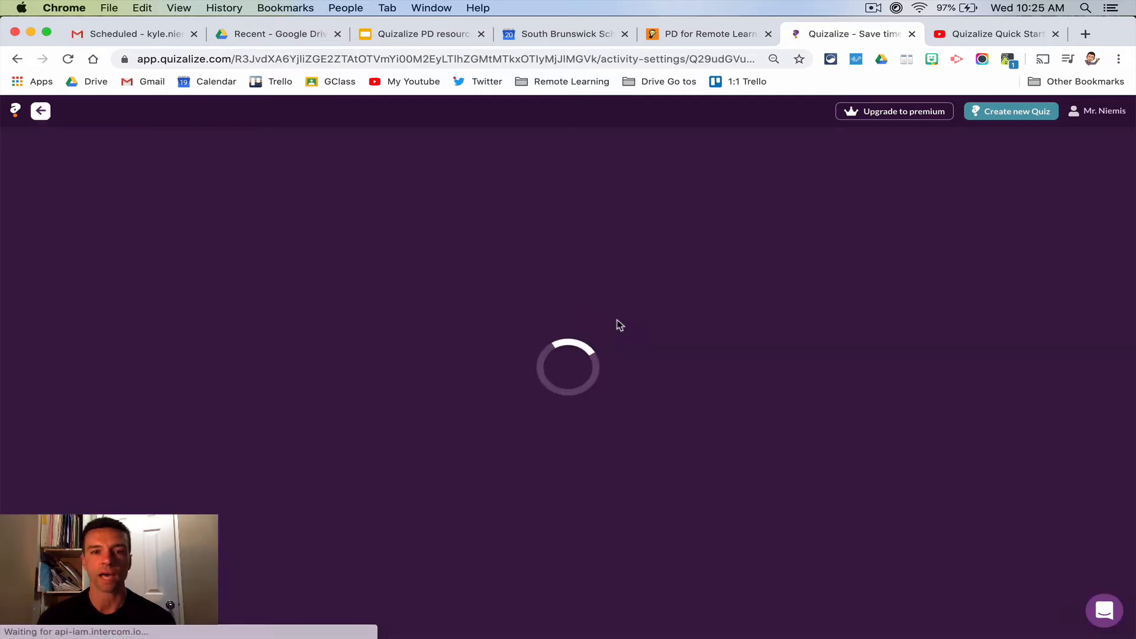
{"action": "scroll", "coordinate": [616, 326], "scroll_direction": "down", "scroll_amount": 3}
{"action": "left_click", "coordinate": [624, 615]}
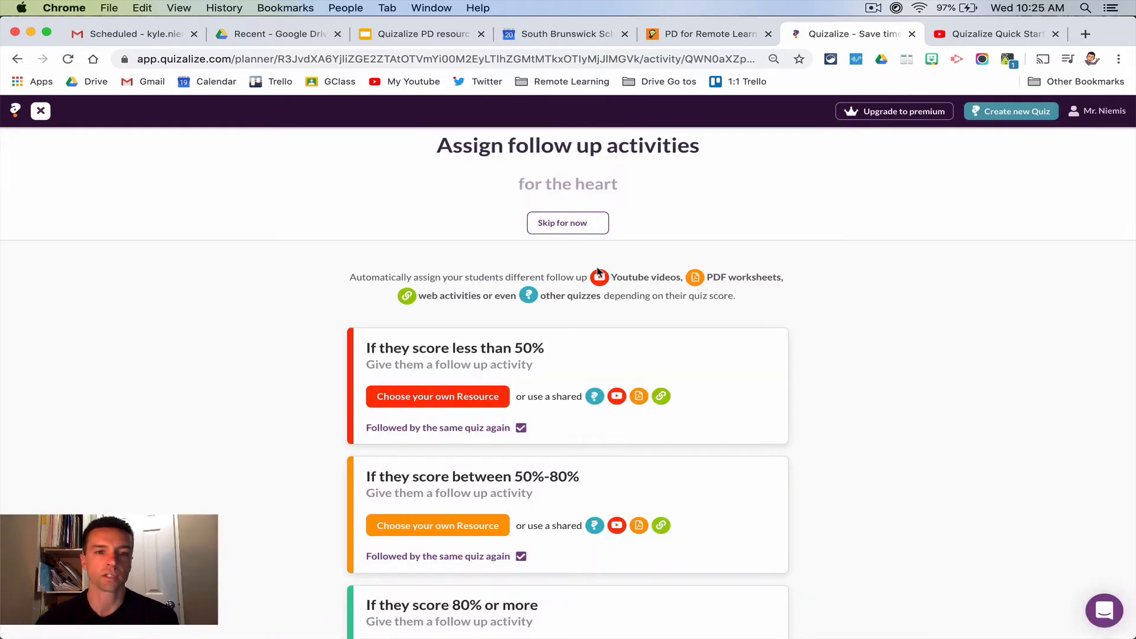
- Examine the follow-up activity options for each score range and leave the page without assigning any
{"action": "scroll", "coordinate": [623, 329], "scroll_direction": "down", "scroll_amount": 2}
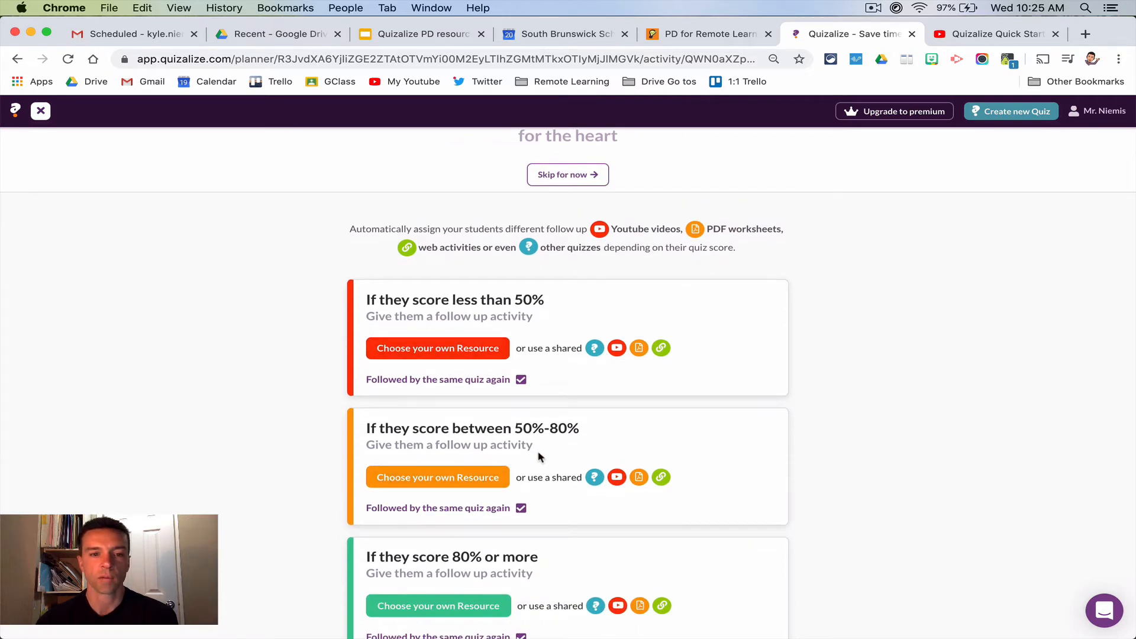
{"action": "scroll", "coordinate": [542, 459], "scroll_direction": "down", "scroll_amount": 1}
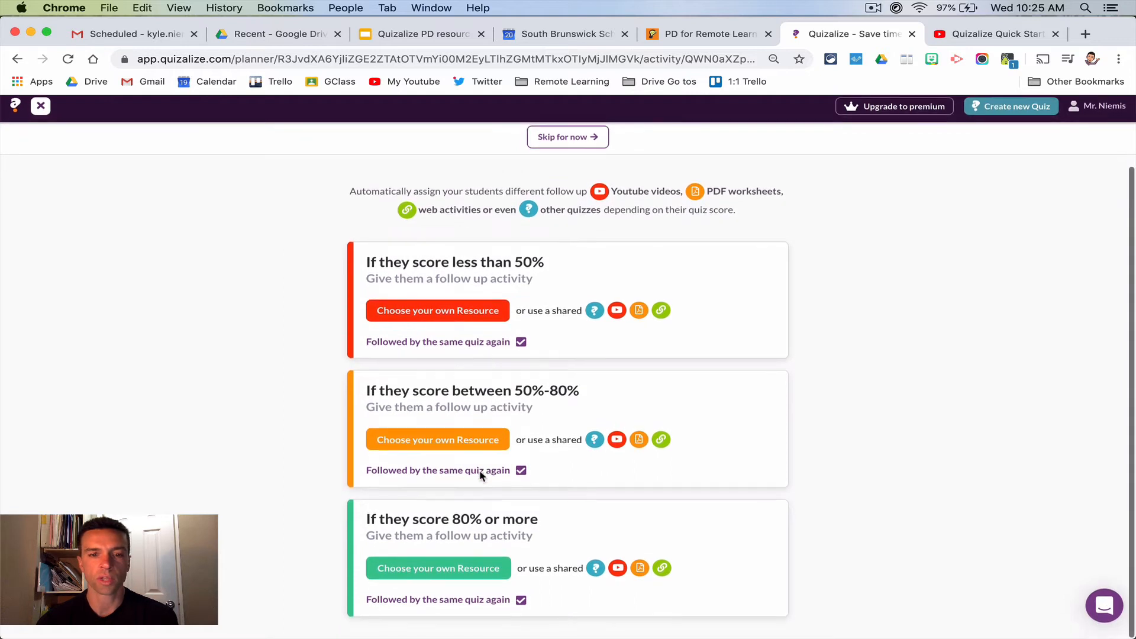
{"action": "scroll", "coordinate": [480, 472], "scroll_direction": "up", "scroll_amount": 3}
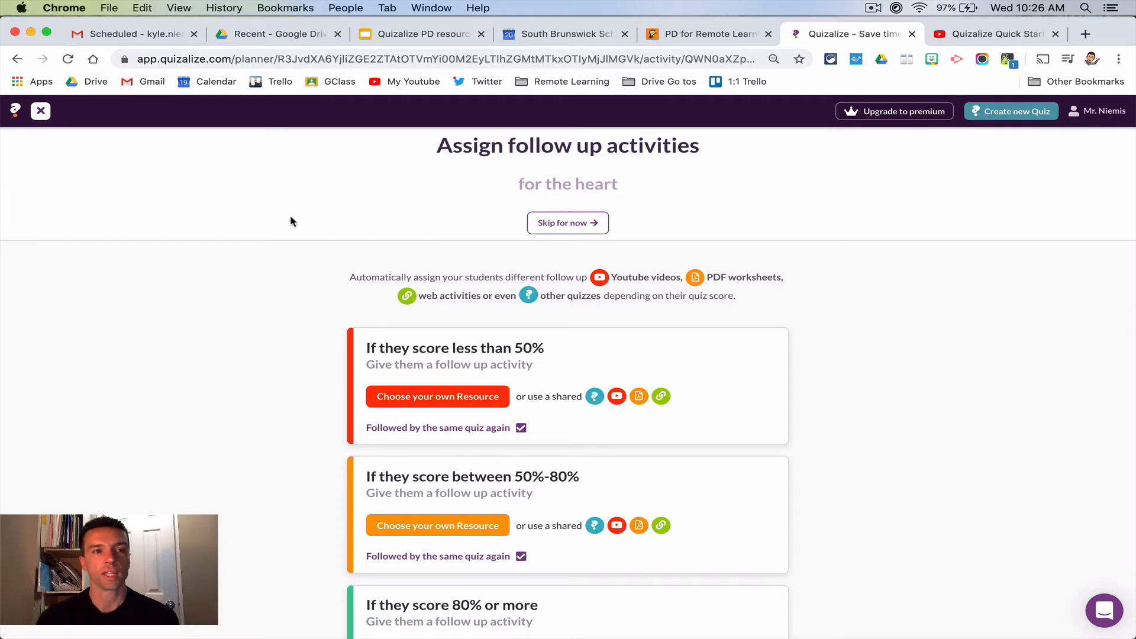
{"action": "left_click", "coordinate": [34, 116]}
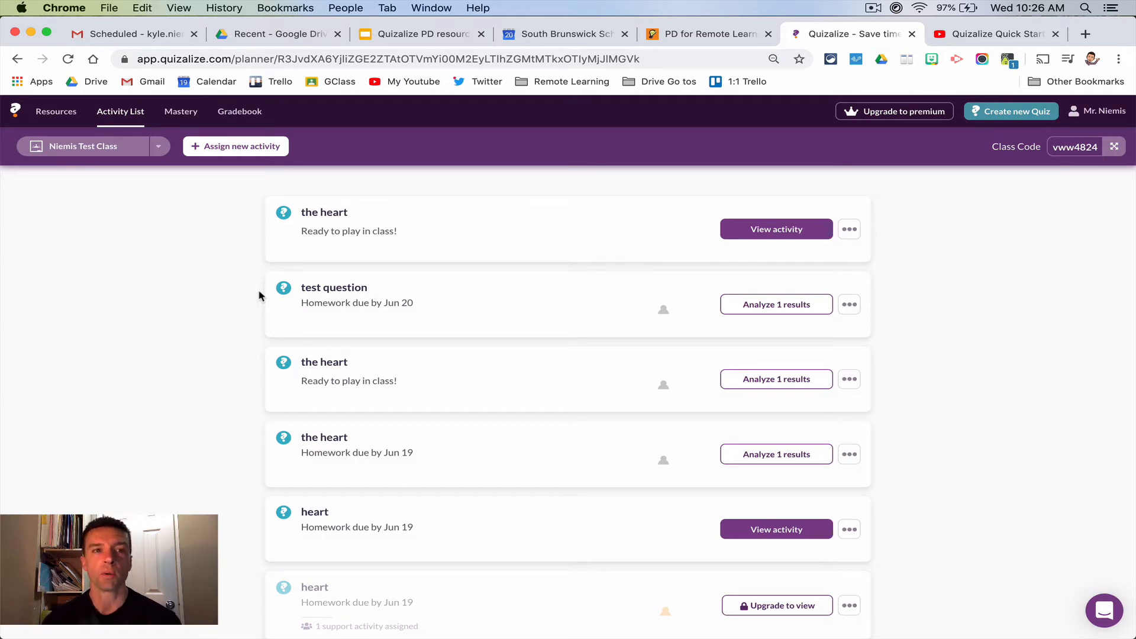
- Start a new quiz from My Library and add a blank question to it
{"action": "left_click", "coordinate": [237, 146]}
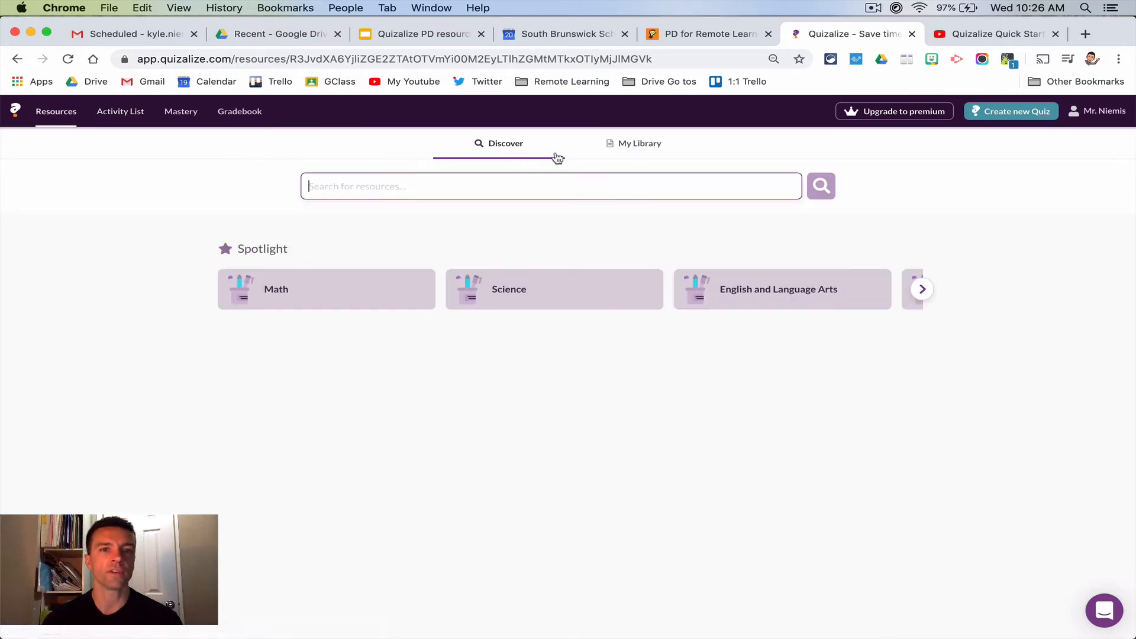
{"action": "left_click", "coordinate": [648, 145]}
{"action": "left_click", "coordinate": [286, 222]}
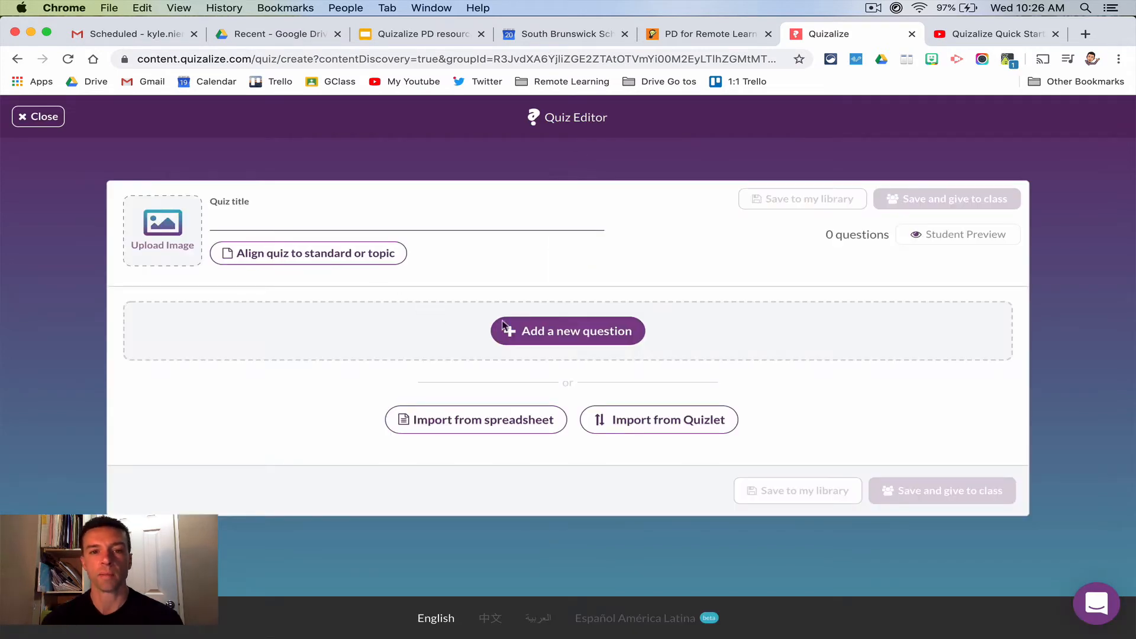
{"action": "left_click", "coordinate": [554, 331]}
{"action": "scroll", "coordinate": [584, 418], "scroll_direction": "down", "scroll_amount": 3}
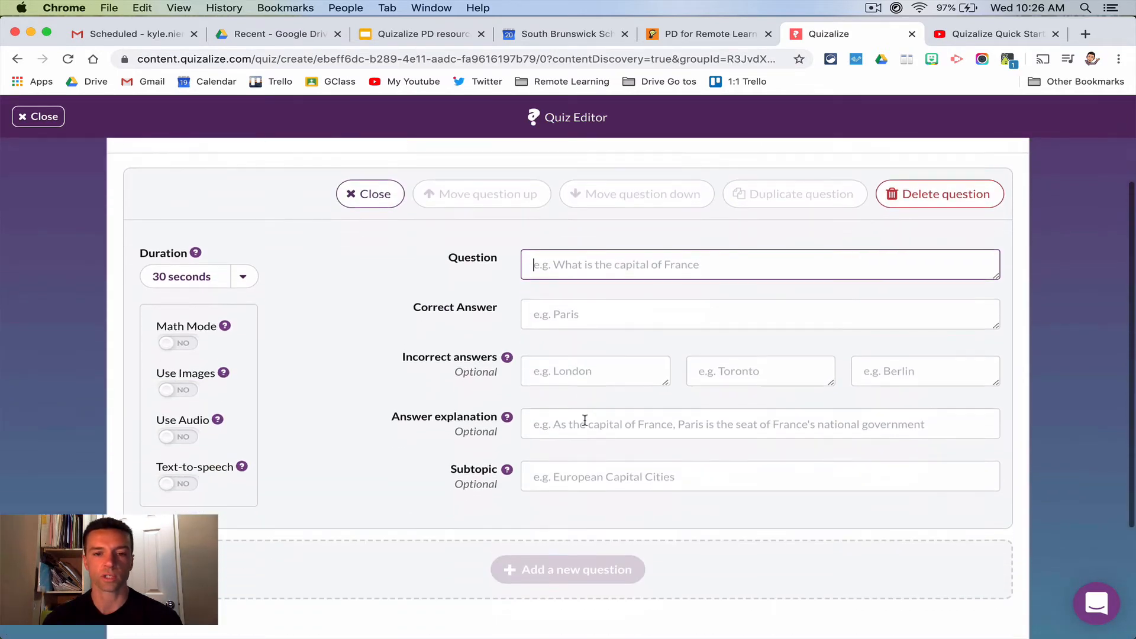
- Give the question the subtopic "dna" and the text "A", and close the quiz editor without saving
{"action": "left_click", "coordinate": [586, 479]}
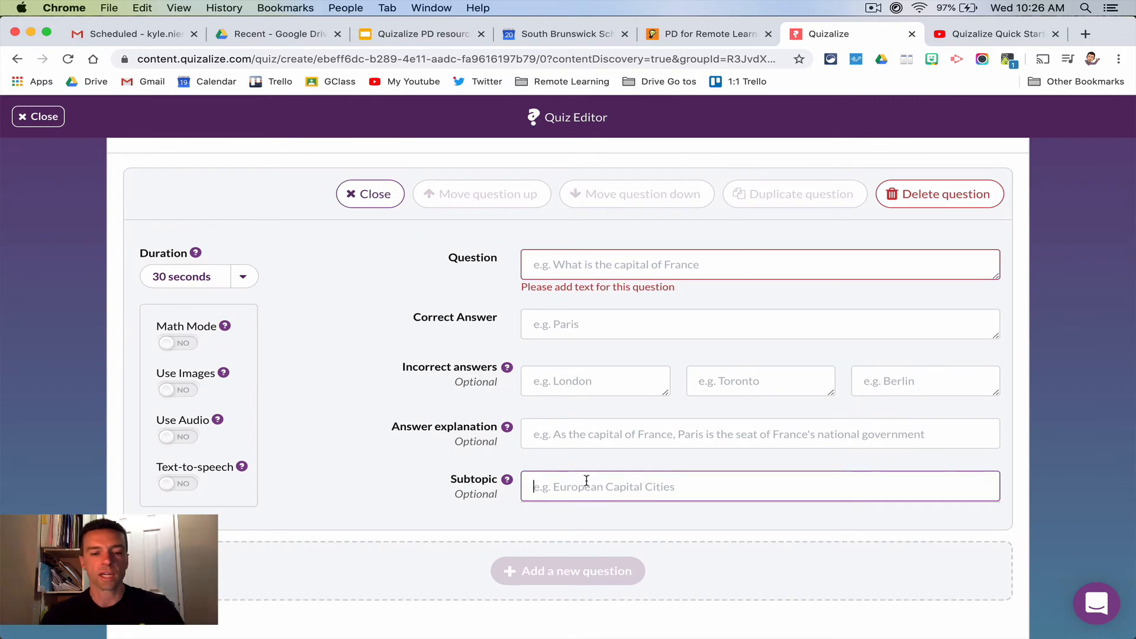
{"action": "type", "text": "dna"}
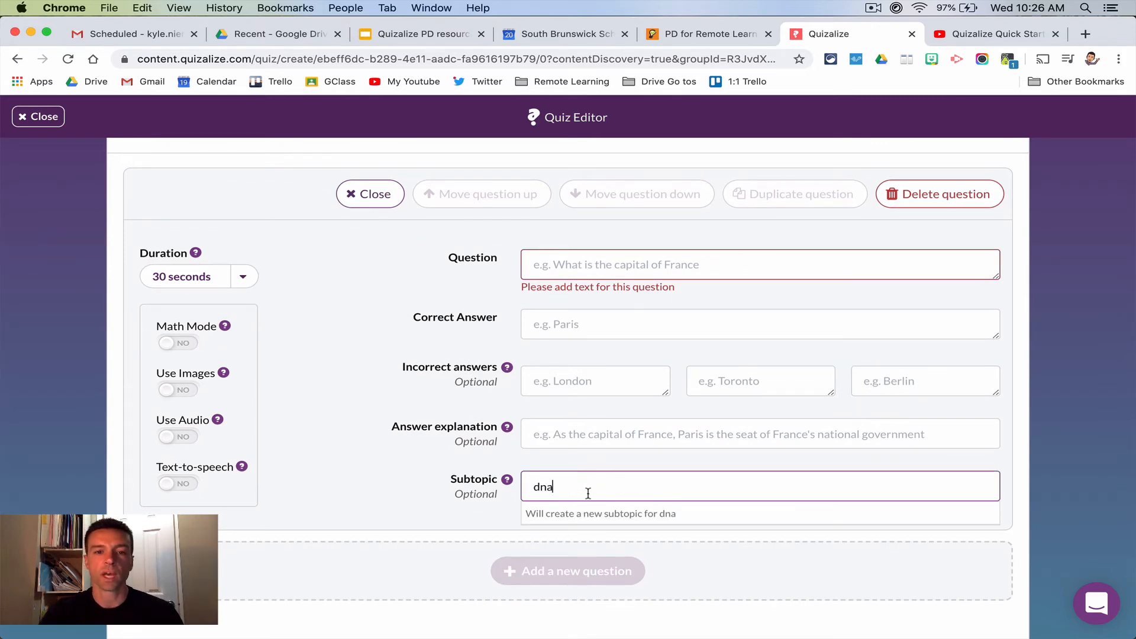
{"action": "left_click", "coordinate": [584, 516]}
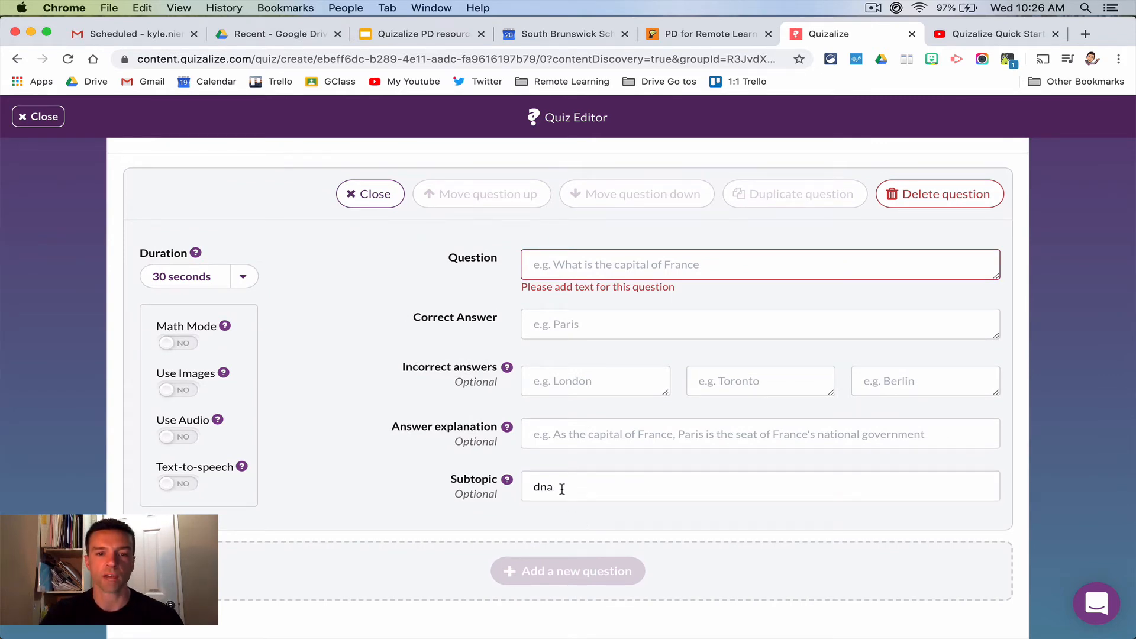
{"action": "left_click", "coordinate": [592, 267]}
{"action": "type", "text": "A"}
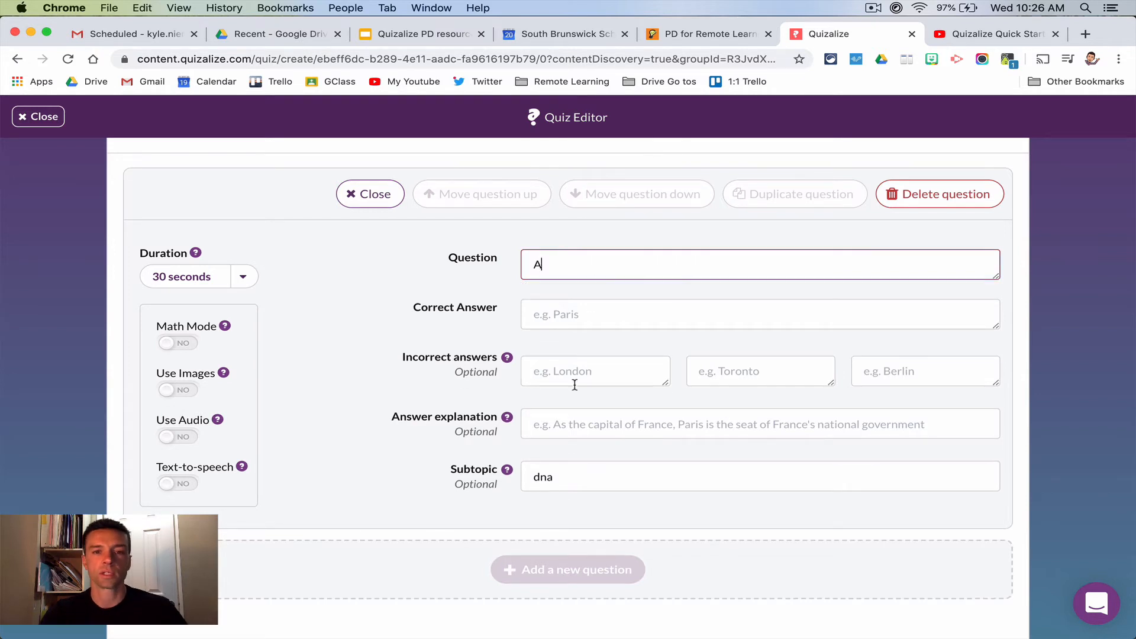
{"action": "left_click", "coordinate": [570, 477]}
{"action": "left_click", "coordinate": [571, 503]}
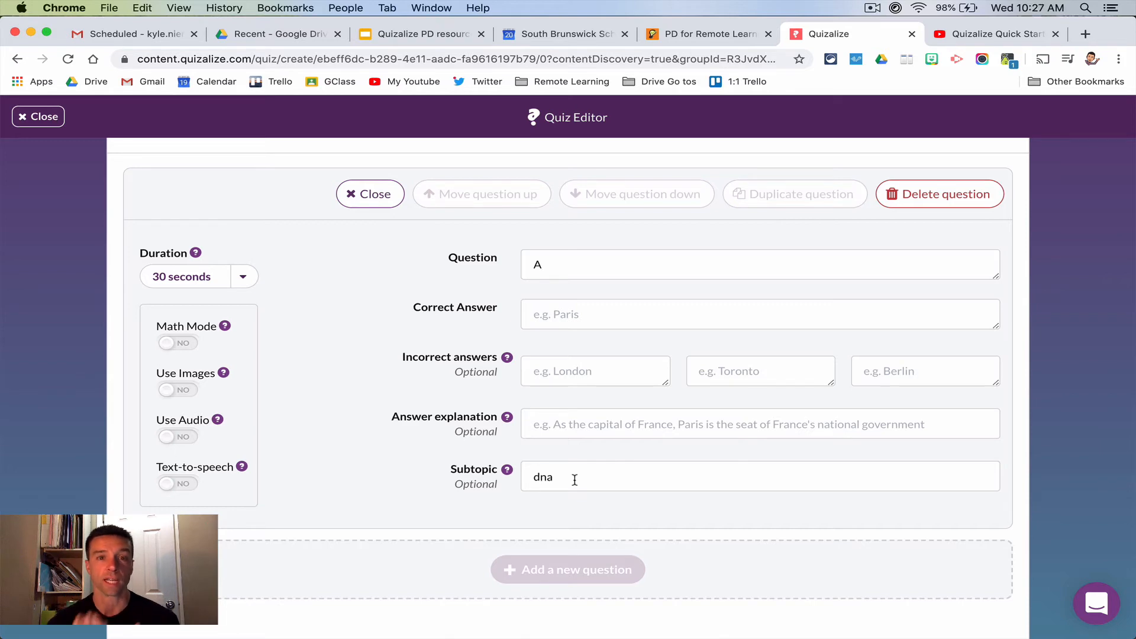
{"action": "left_click", "coordinate": [38, 119]}
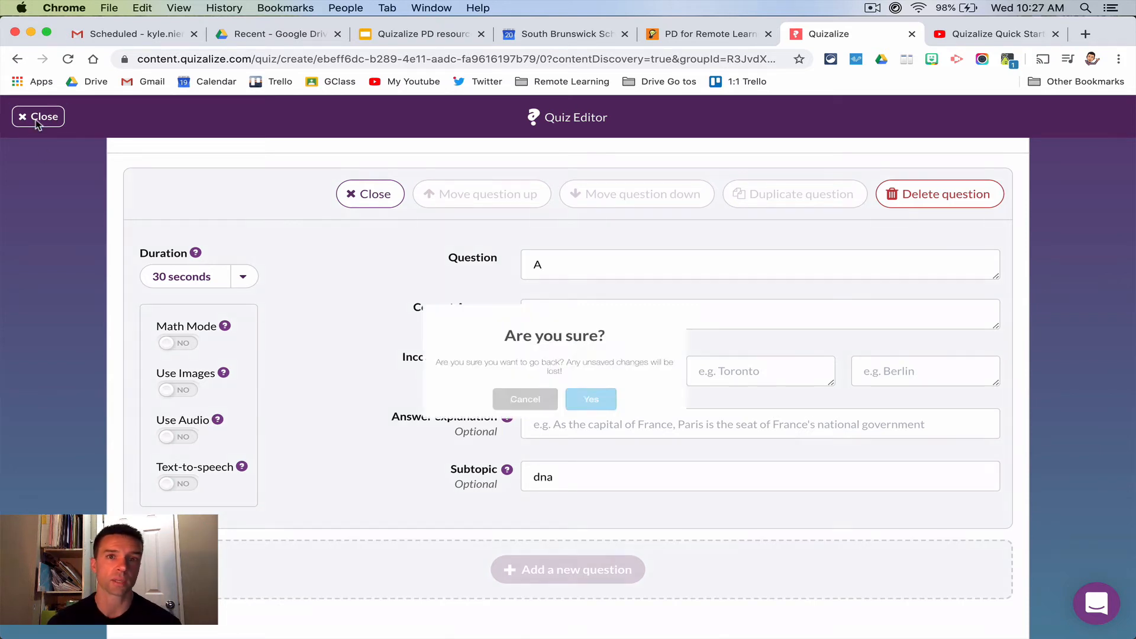
{"action": "left_click", "coordinate": [622, 420]}
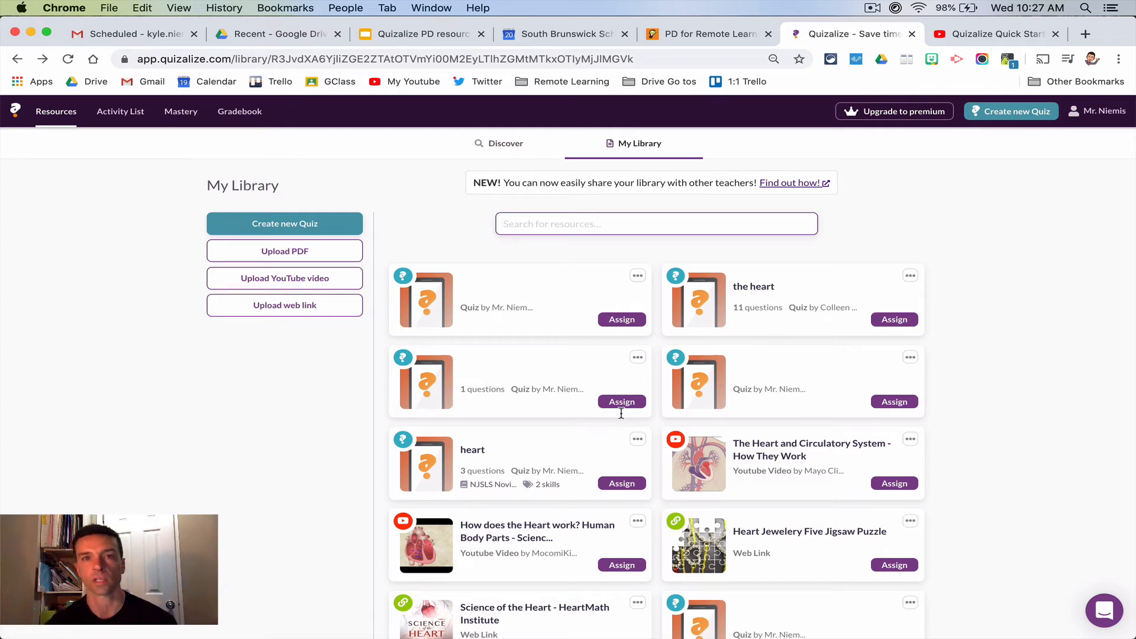
- From the gradebook, begin adding a class synced with Google Classroom, selecting Science Olympiad as the class without creating it
{"action": "left_click", "coordinate": [245, 119]}
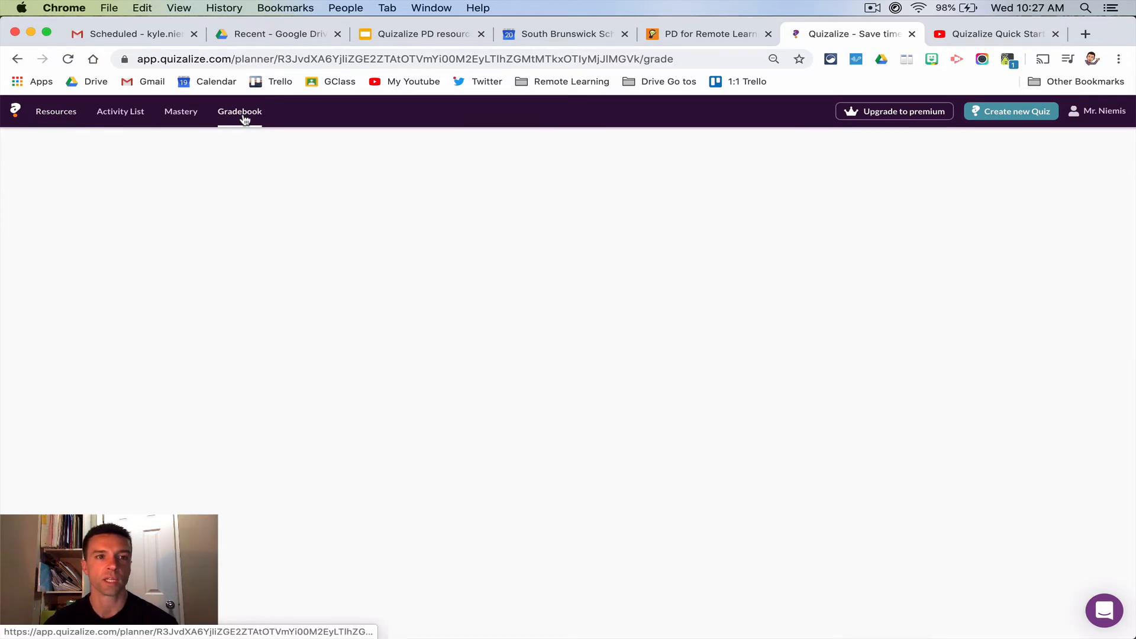
{"action": "left_click", "coordinate": [163, 149]}
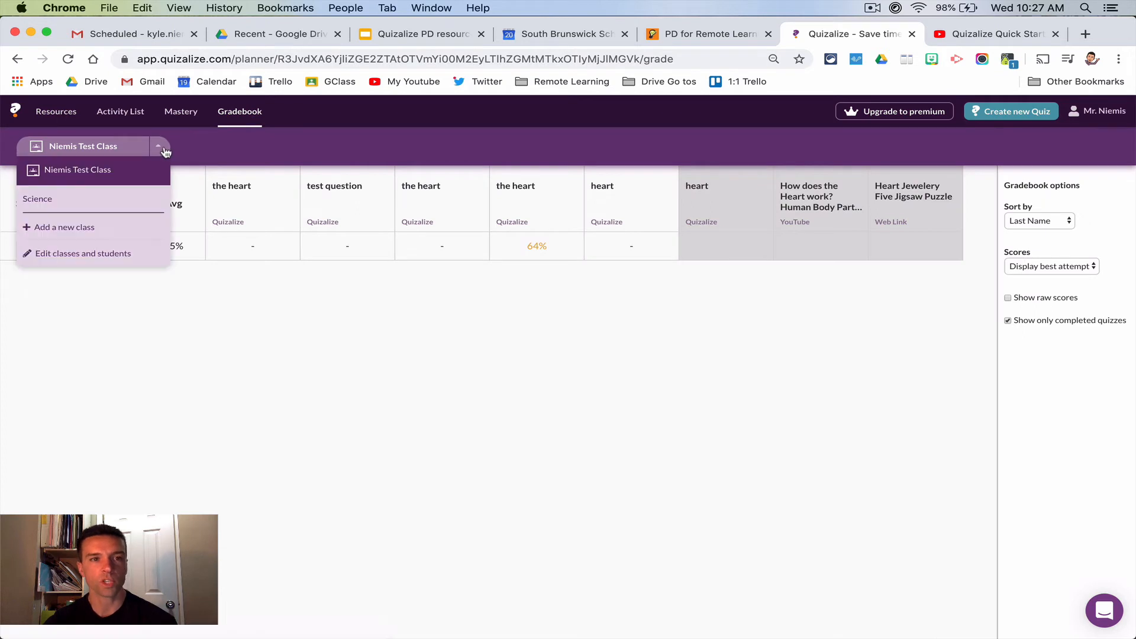
{"action": "left_click", "coordinate": [107, 228]}
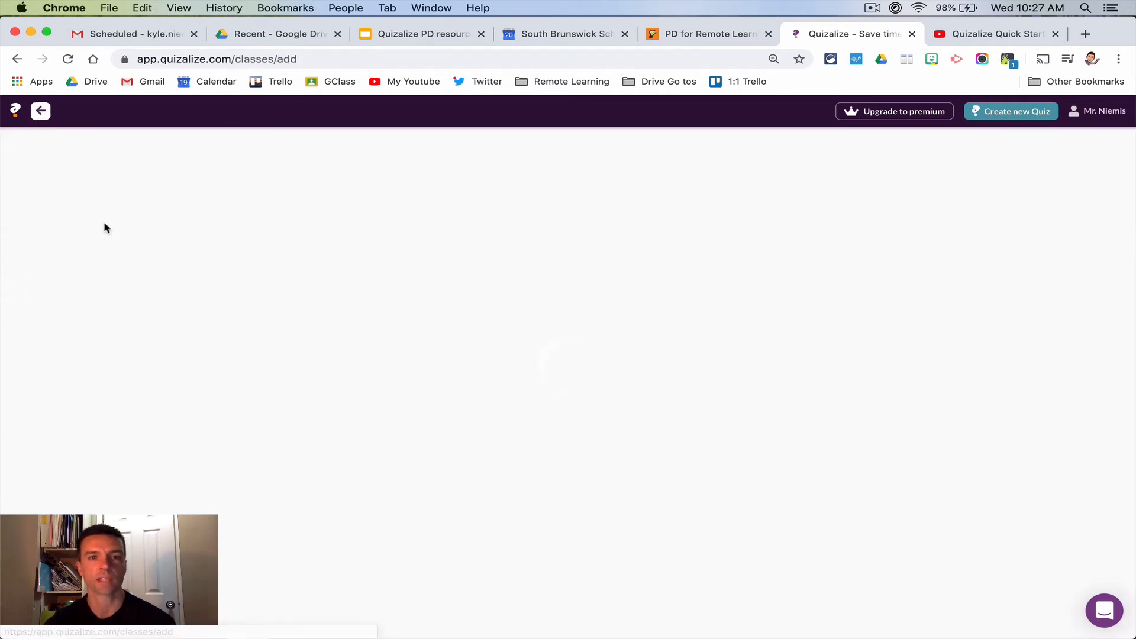
{"action": "left_click", "coordinate": [645, 208]}
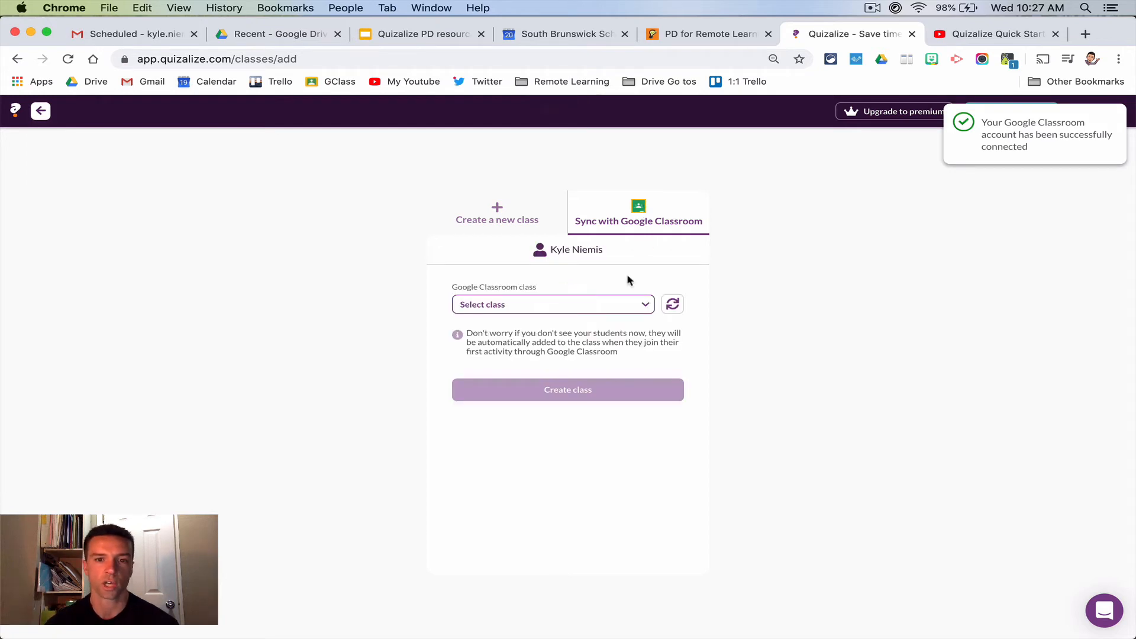
{"action": "left_click", "coordinate": [616, 305]}
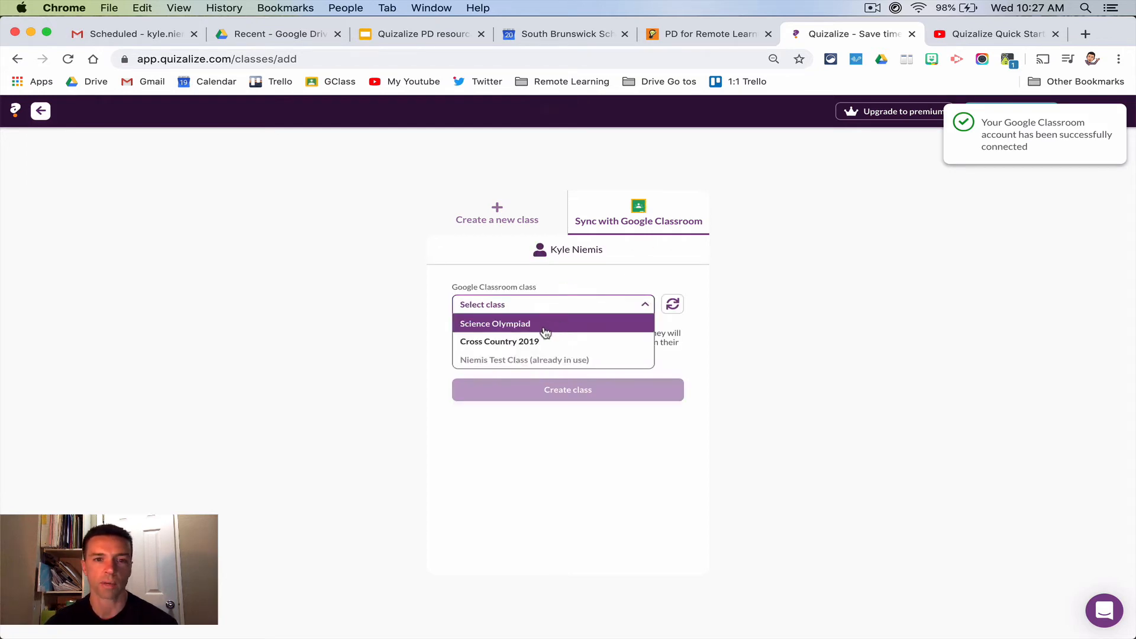
{"action": "left_click", "coordinate": [541, 332]}
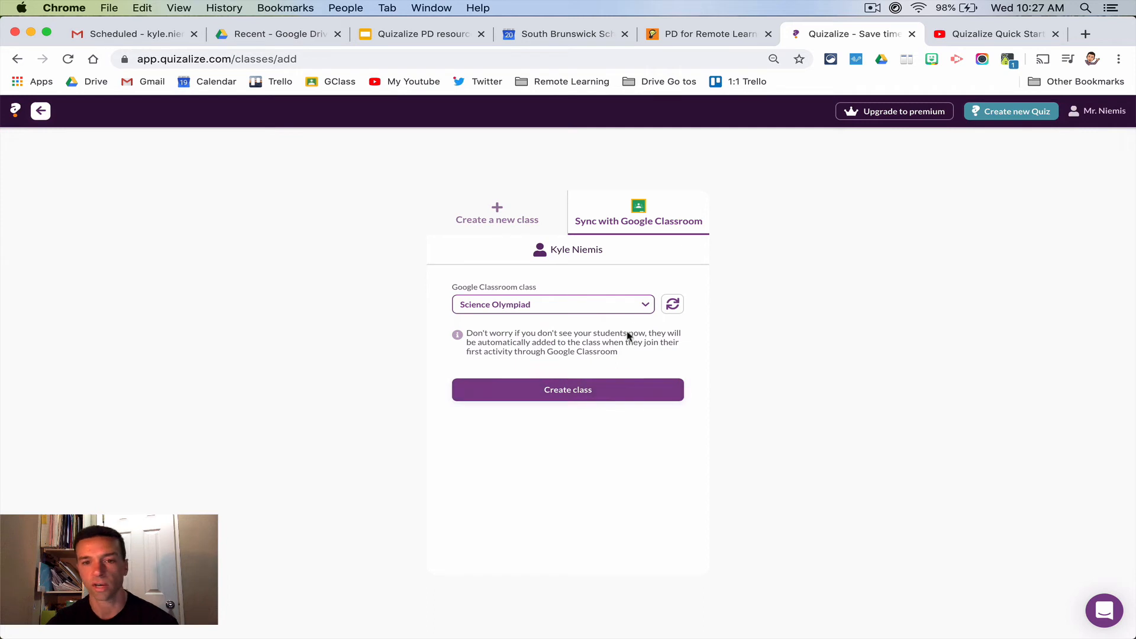
{"action": "left_click", "coordinate": [643, 305]}
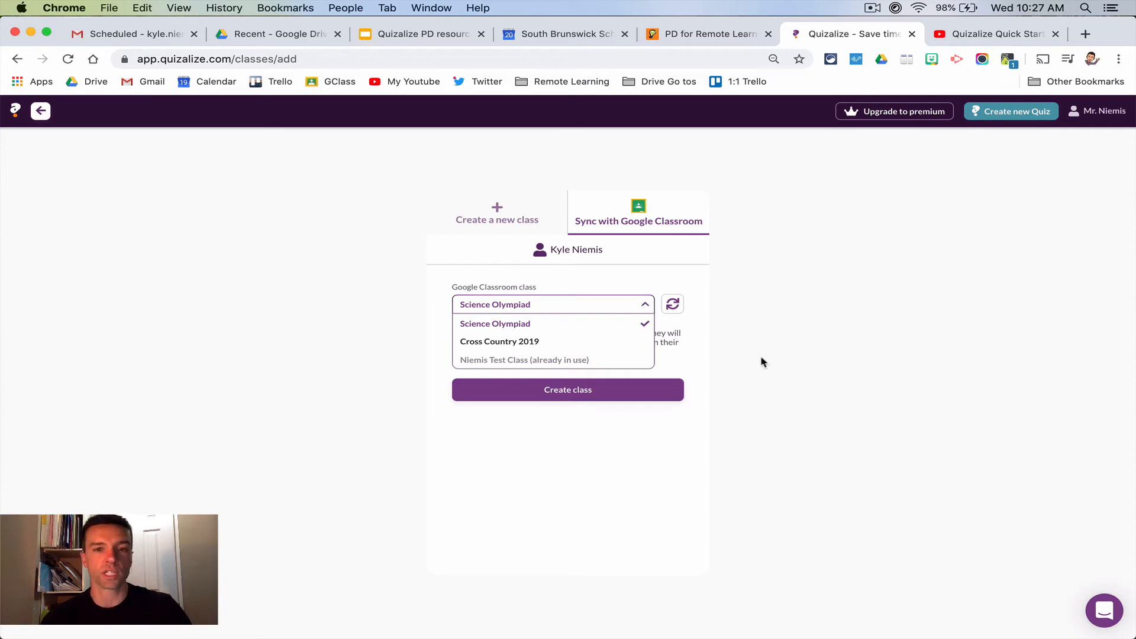
{"action": "left_click", "coordinate": [803, 344]}
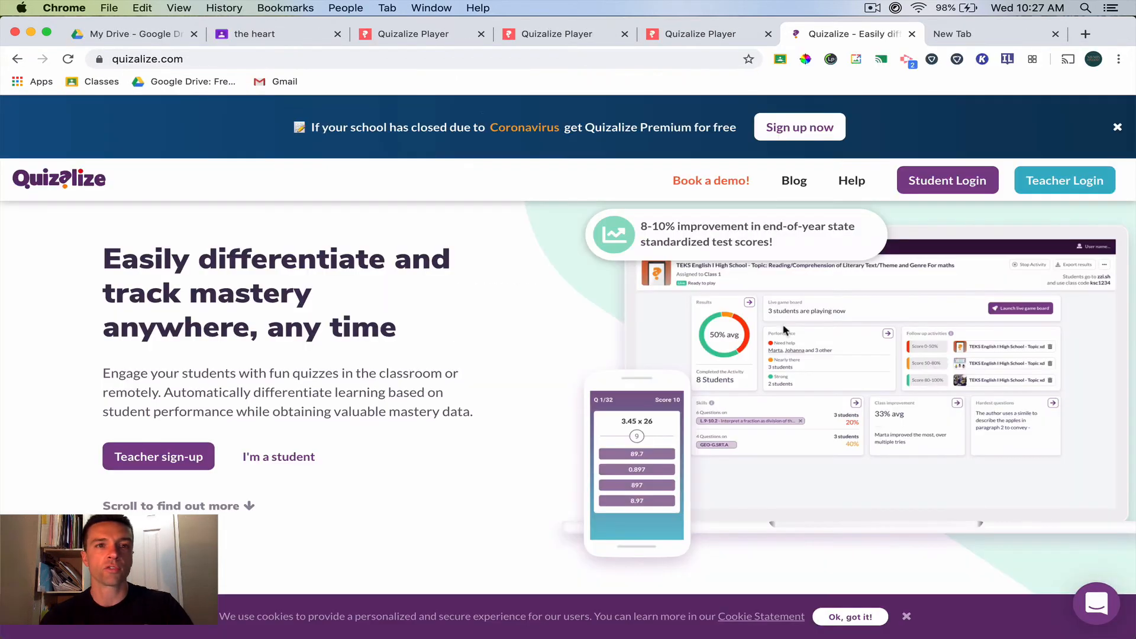
- In the student's Google Classroom, open the assignment "the heart" posted at 10:25 AM and launch its attached Quizalize link
{"action": "left_click", "coordinate": [255, 34]}
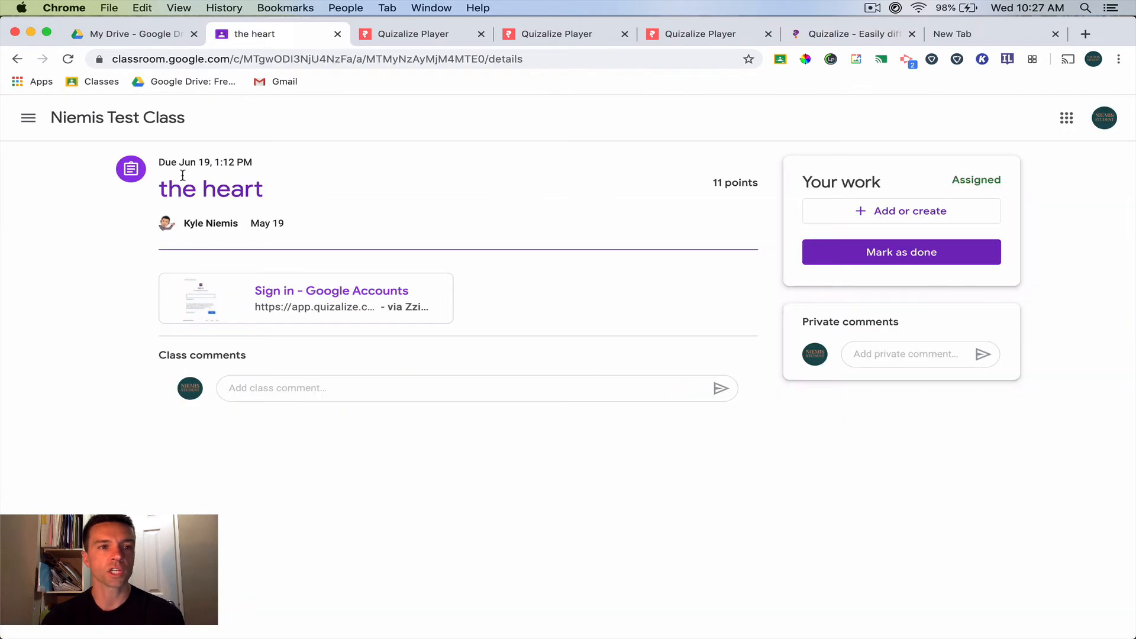
{"action": "left_click", "coordinate": [124, 119]}
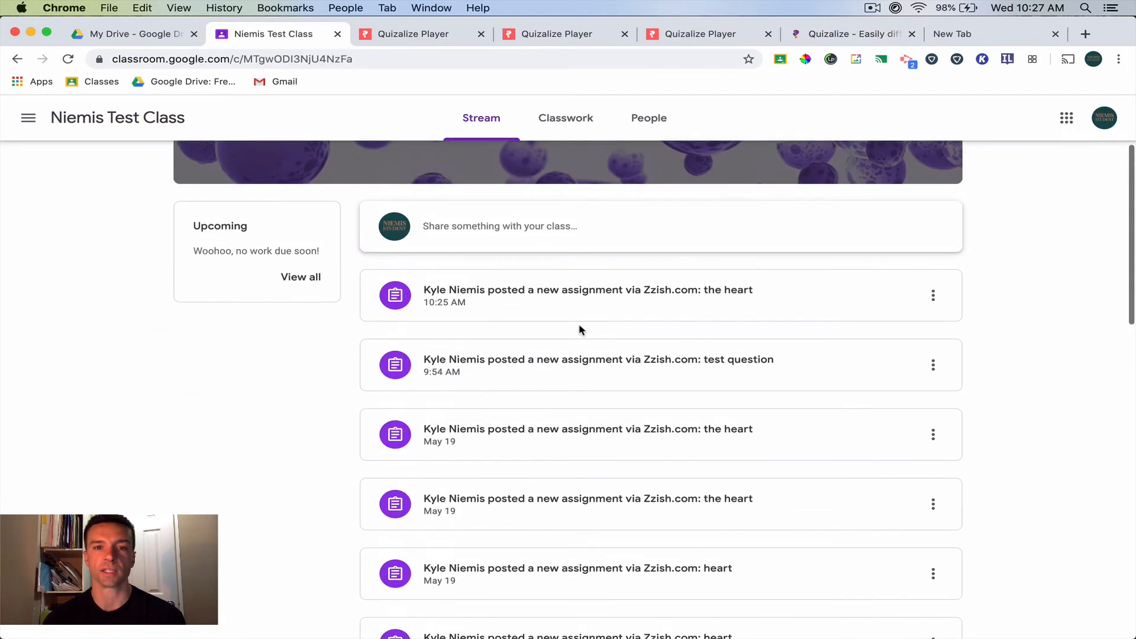
{"action": "left_click", "coordinate": [632, 308]}
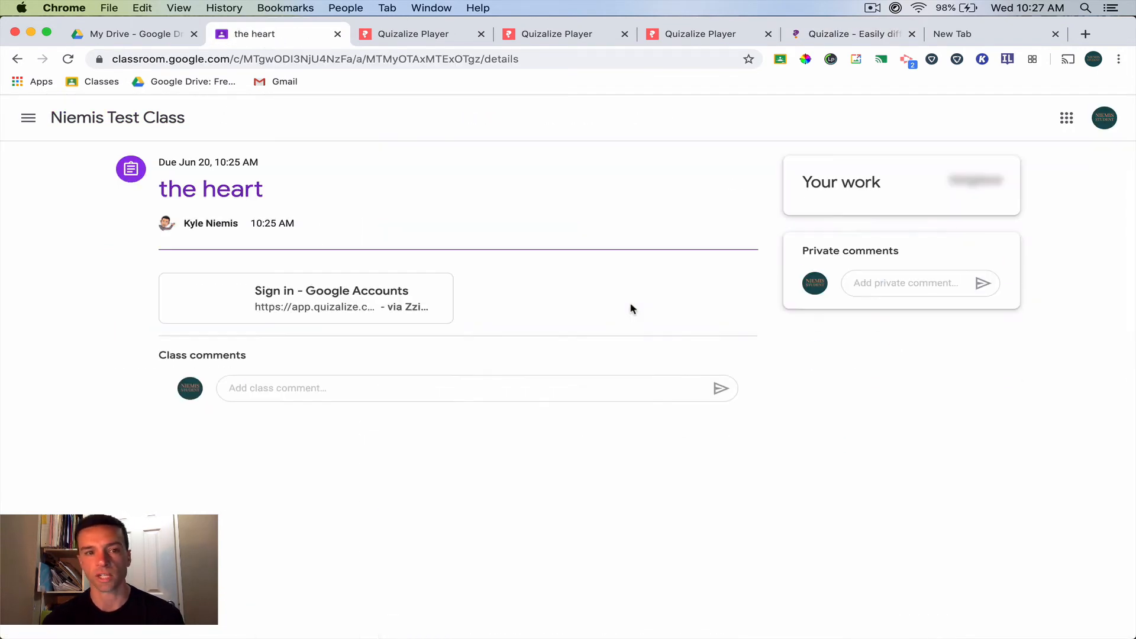
{"action": "left_click", "coordinate": [349, 289]}
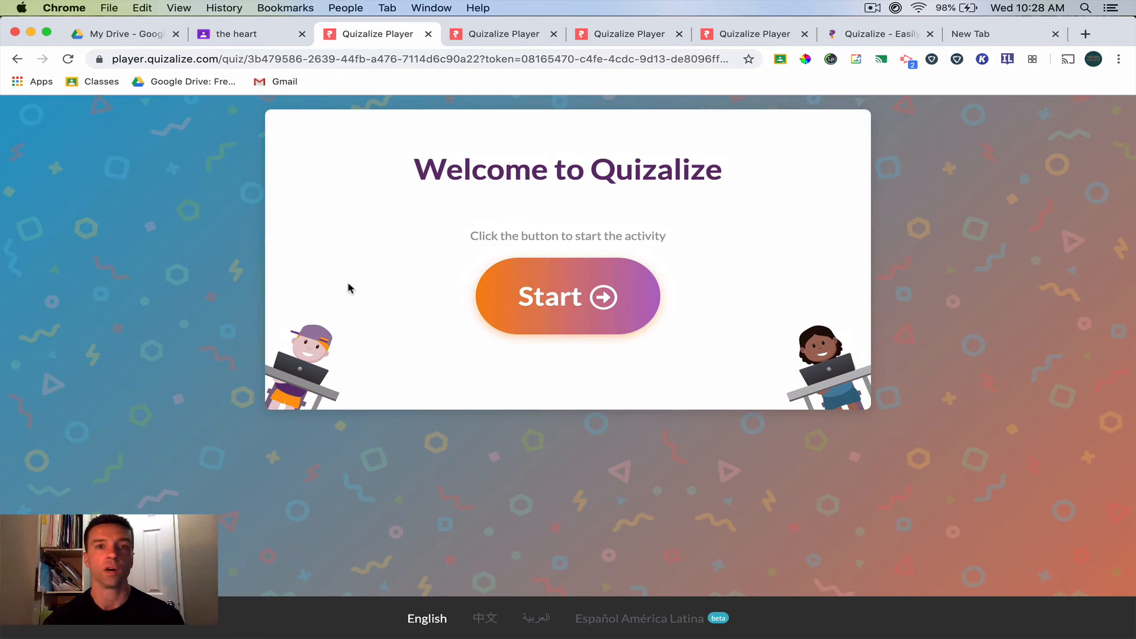
- Start the quiz in the student player, switch to the teacher account, abandon the class sync setup, and go to My Library
{"action": "left_click", "coordinate": [545, 299]}
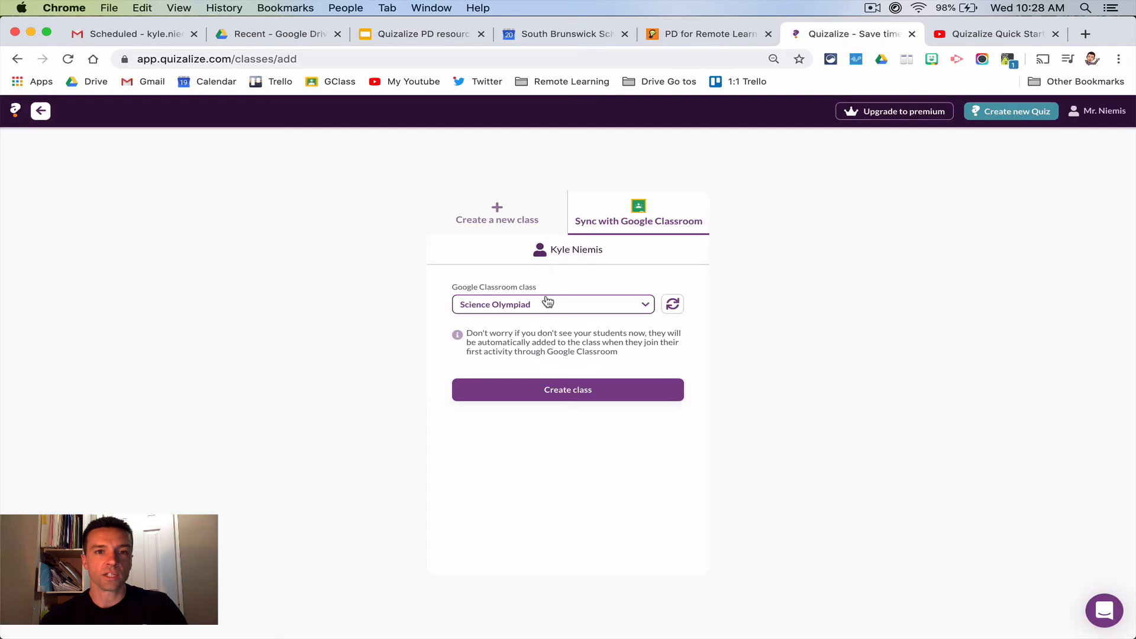
{"action": "left_click", "coordinate": [43, 112]}
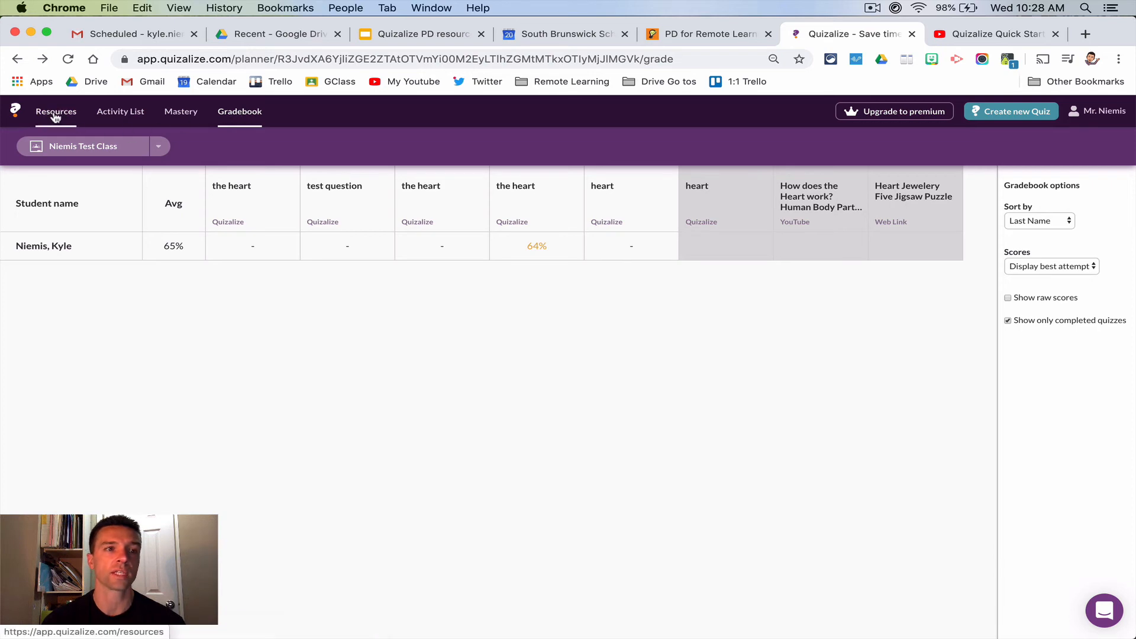
{"action": "left_click", "coordinate": [55, 116]}
{"action": "left_click", "coordinate": [628, 148]}
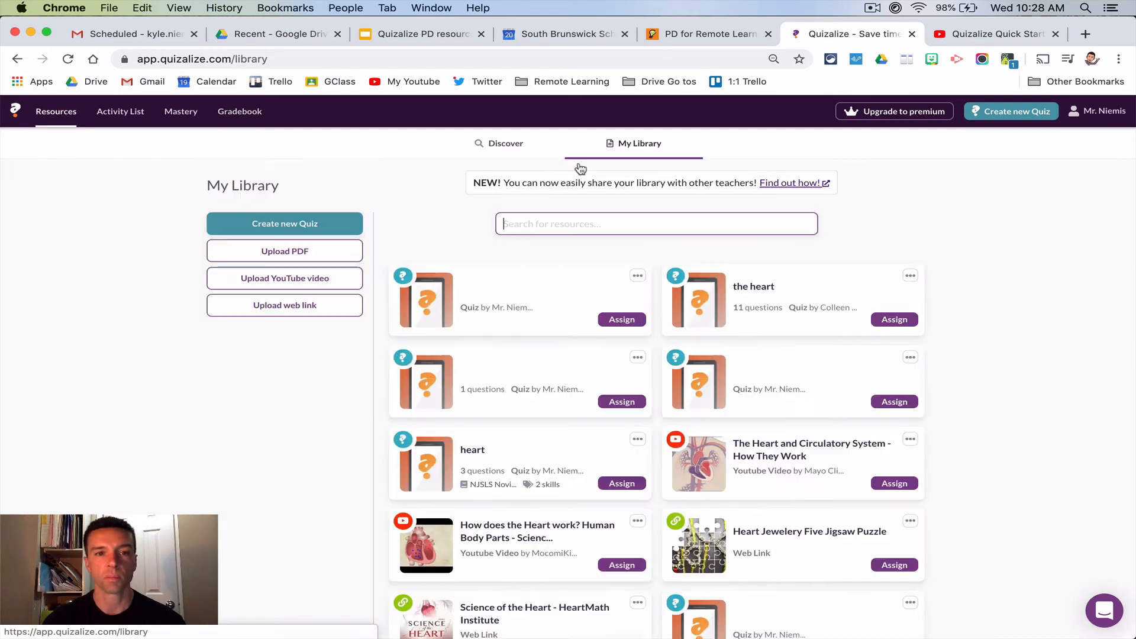
- Start a new quiz with a blank question, examine the duration, math, image, audio and text-to-speech options, and close the editor without saving
{"action": "left_click", "coordinate": [306, 223]}
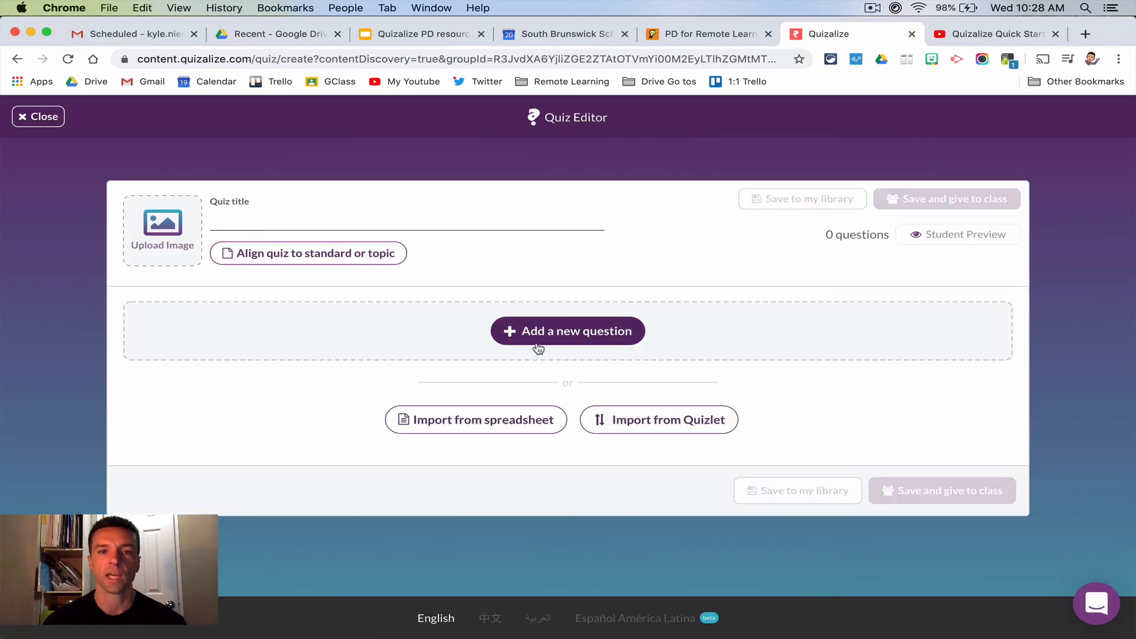
{"action": "left_click", "coordinate": [539, 348]}
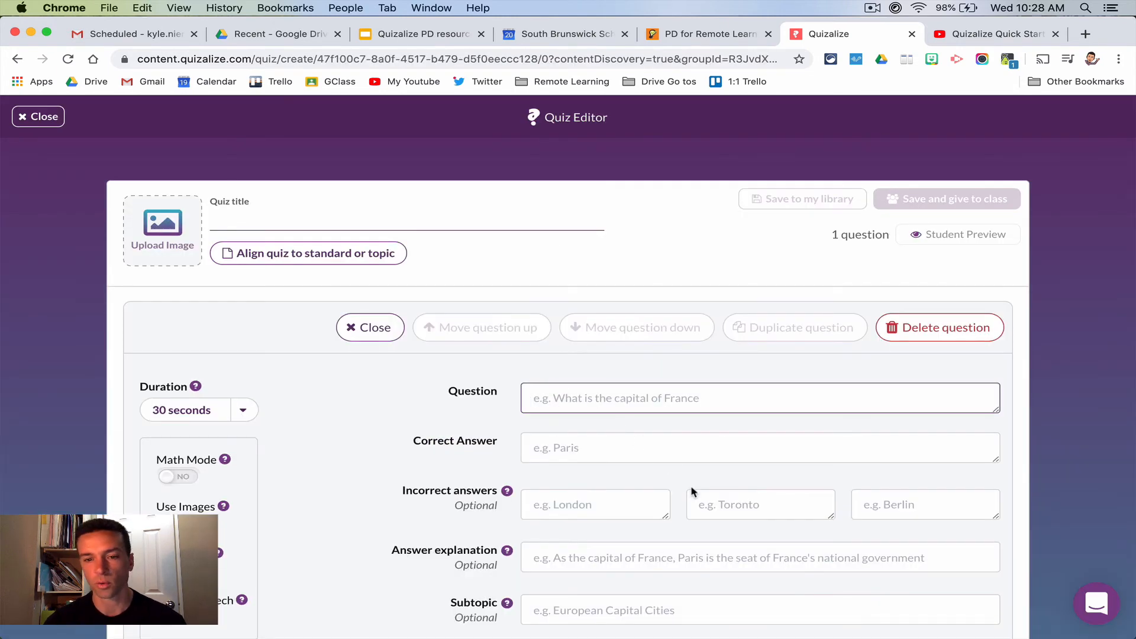
{"action": "scroll", "coordinate": [694, 492], "scroll_direction": "down", "scroll_amount": 5}
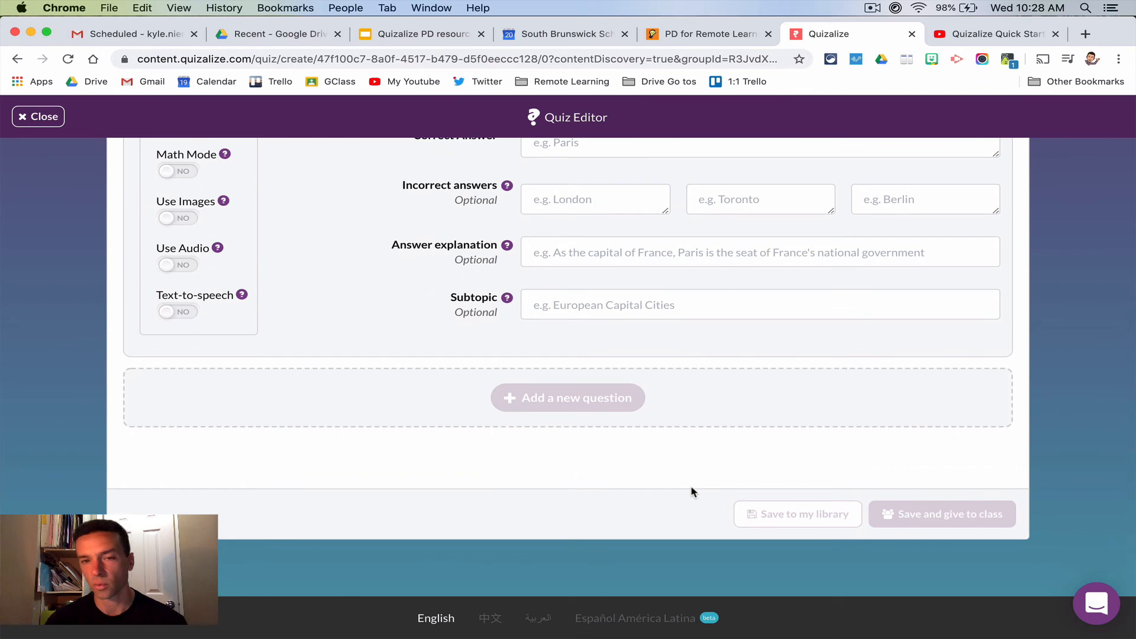
{"action": "scroll", "coordinate": [672, 461], "scroll_direction": "up", "scroll_amount": 1}
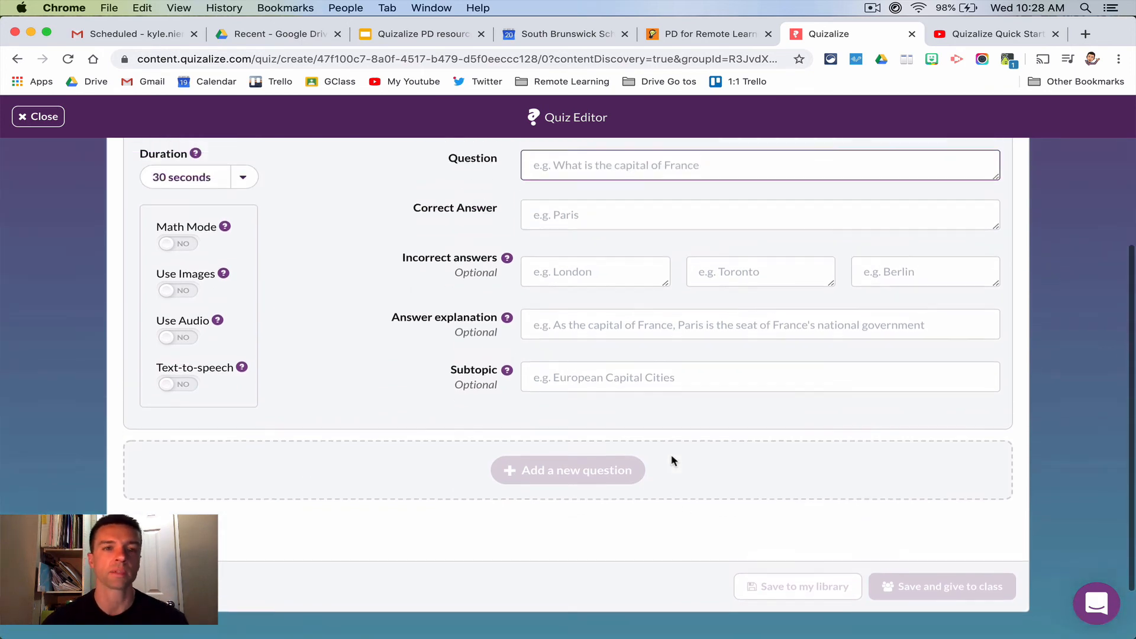
{"action": "scroll", "coordinate": [672, 461], "scroll_direction": "up", "scroll_amount": 1}
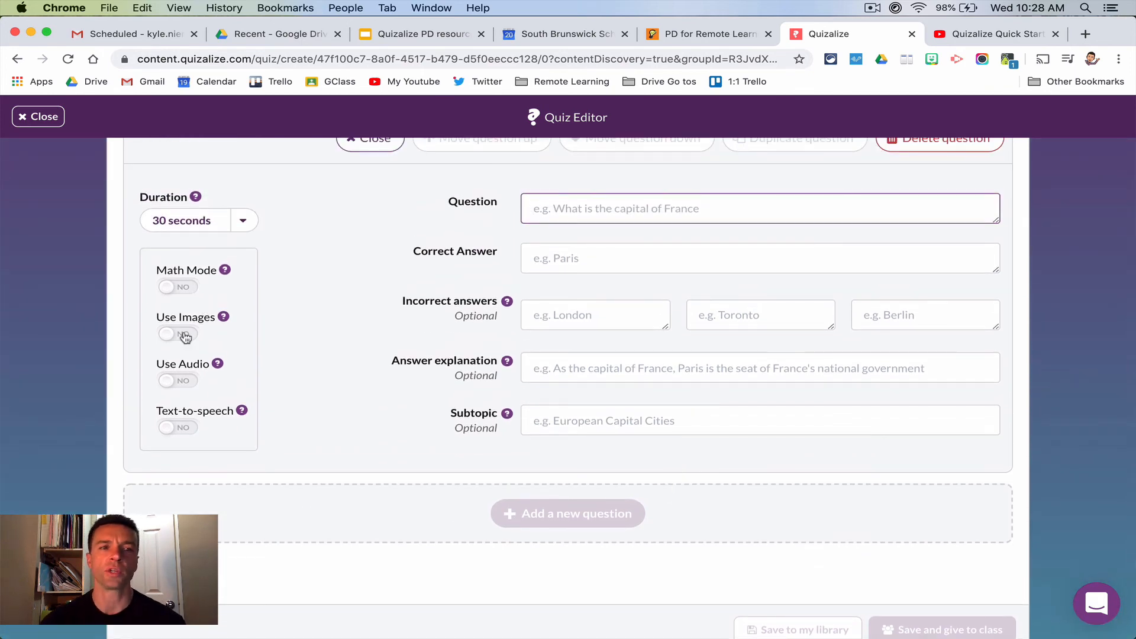
{"action": "scroll", "coordinate": [498, 426], "scroll_direction": "up", "scroll_amount": 1}
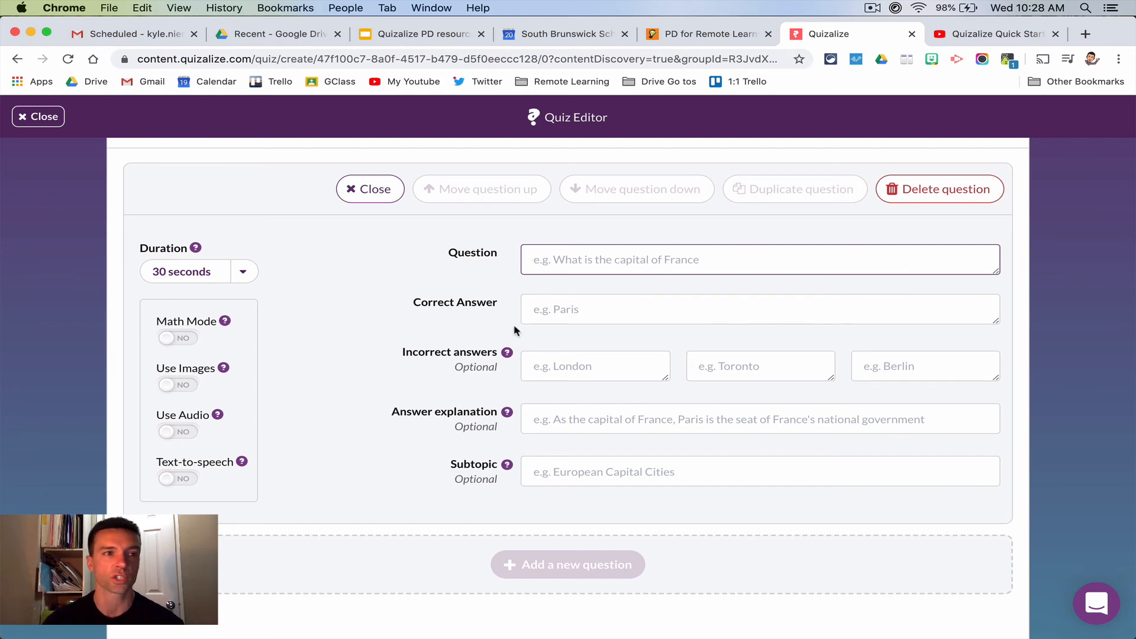
{"action": "left_click", "coordinate": [38, 116]}
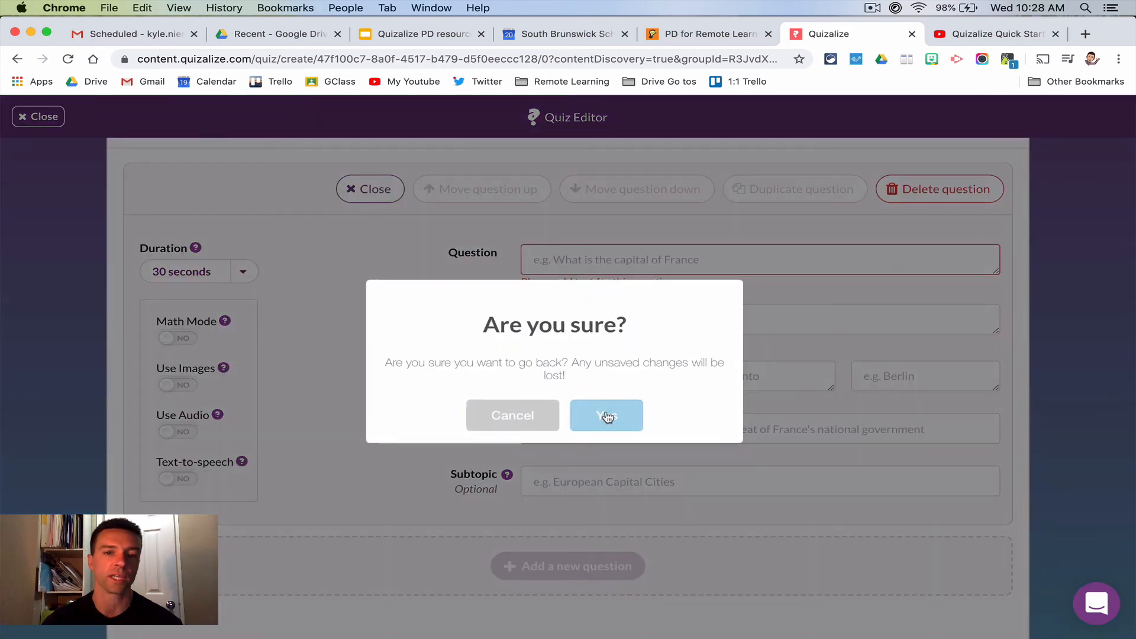
{"action": "left_click", "coordinate": [607, 417]}
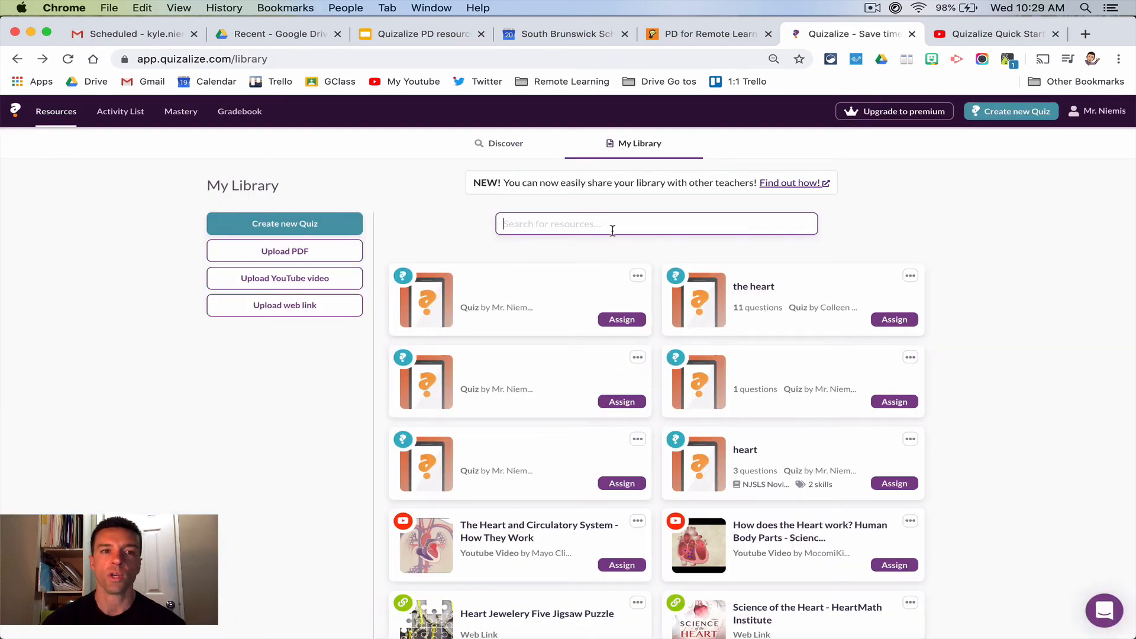
{"action": "left_click", "coordinate": [337, 225]}
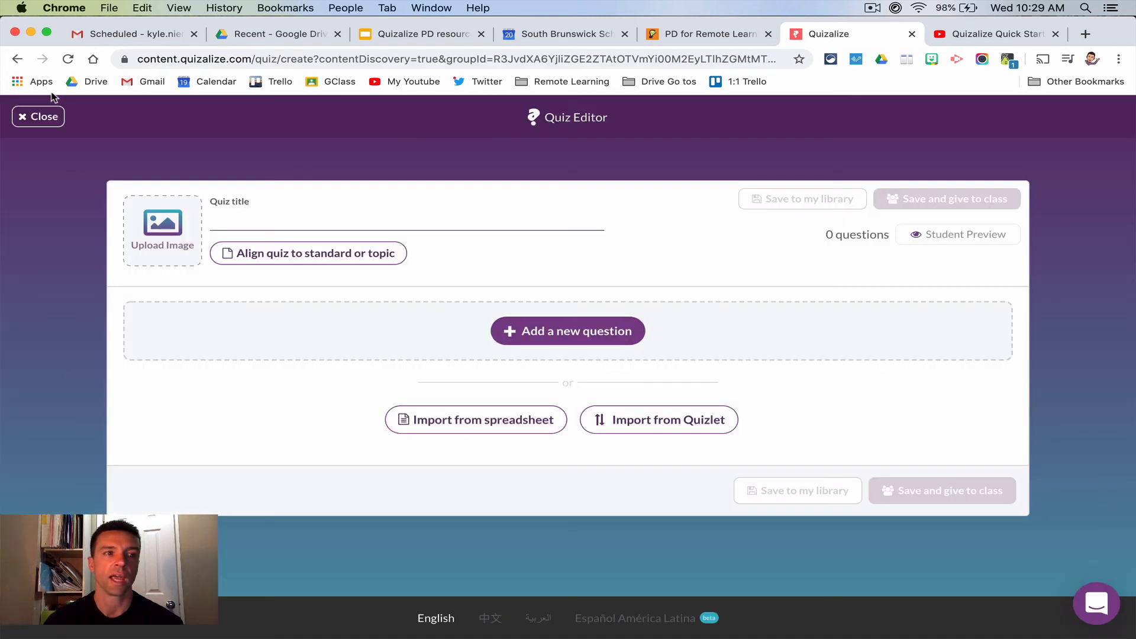
{"action": "left_click", "coordinate": [34, 118]}
{"action": "left_click", "coordinate": [602, 414]}
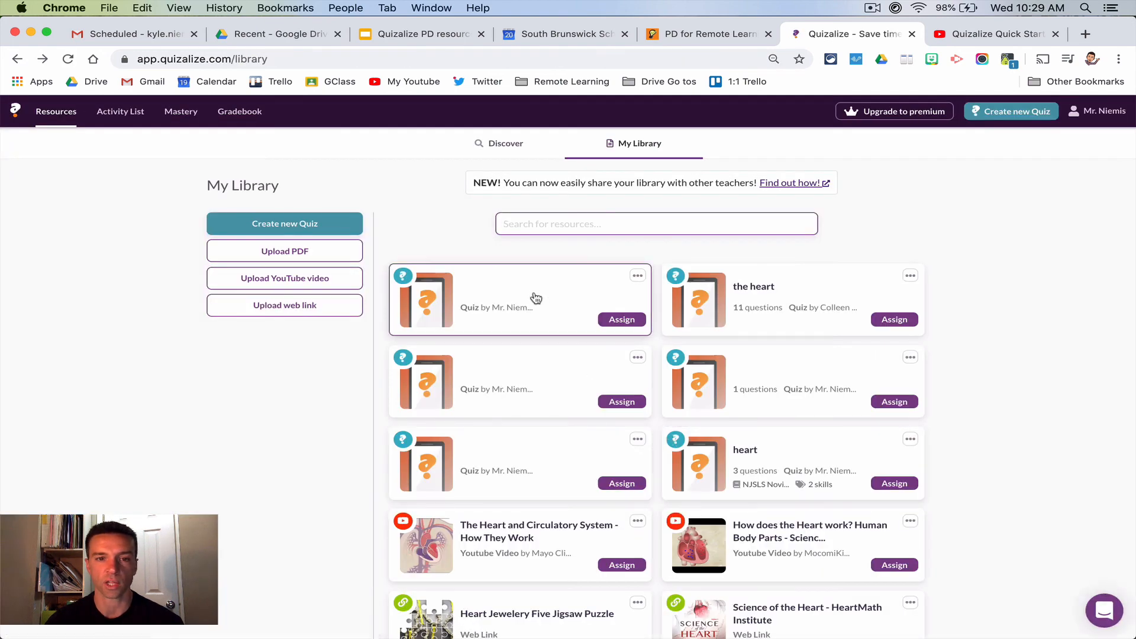
- Open the library quiz "the heart" for editing, and save it and give it to the class
{"action": "left_click", "coordinate": [537, 297]}
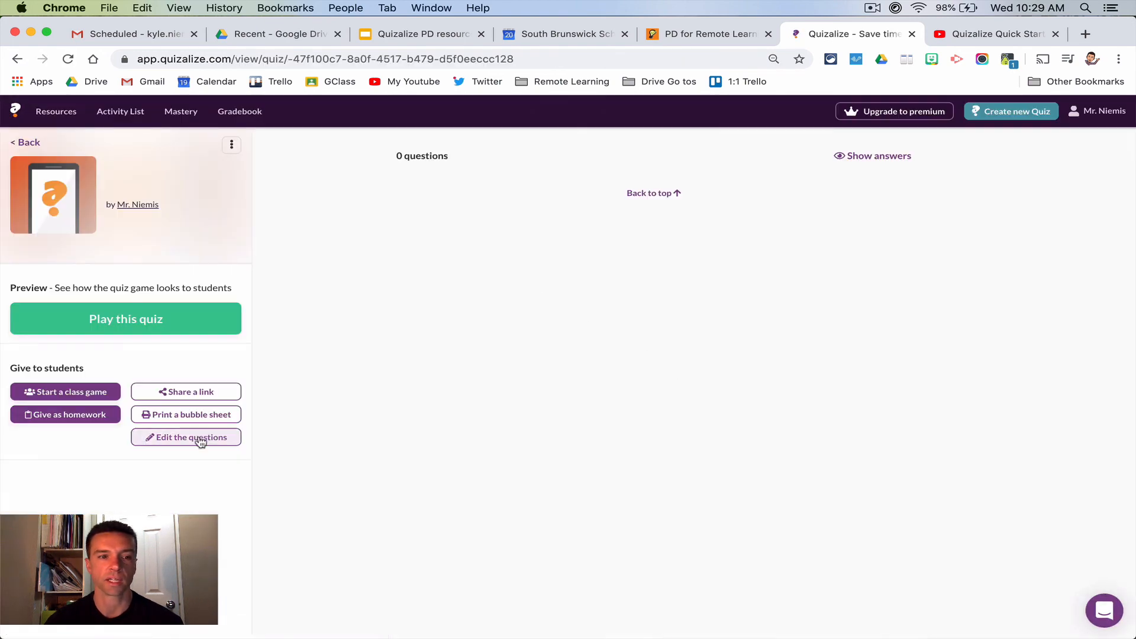
{"action": "left_click", "coordinate": [235, 440]}
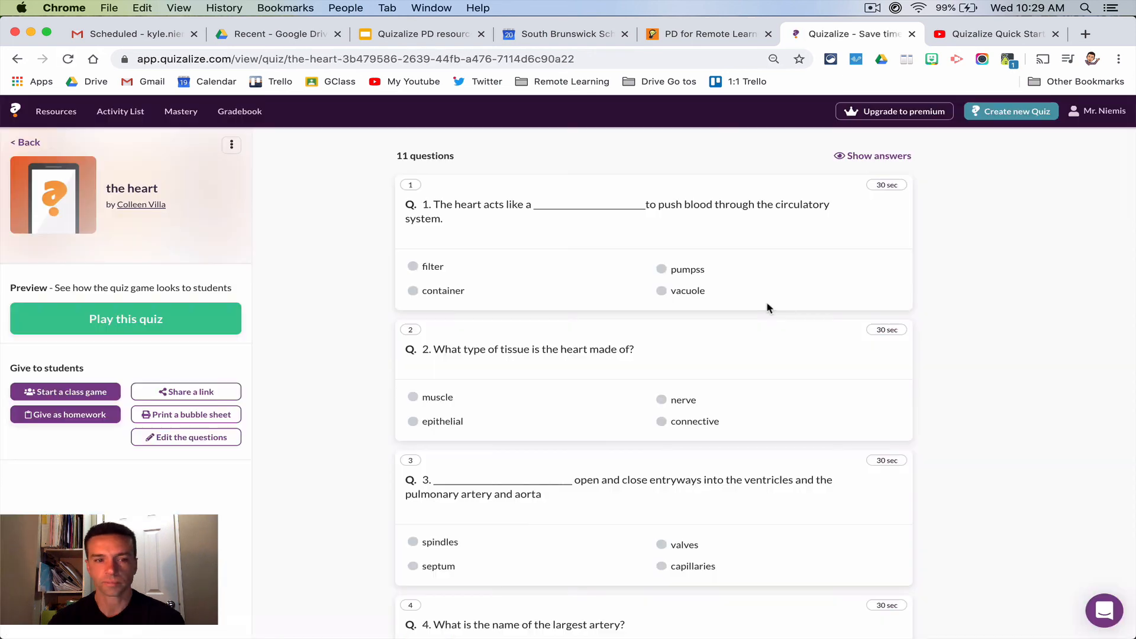
{"action": "left_click", "coordinate": [180, 441]}
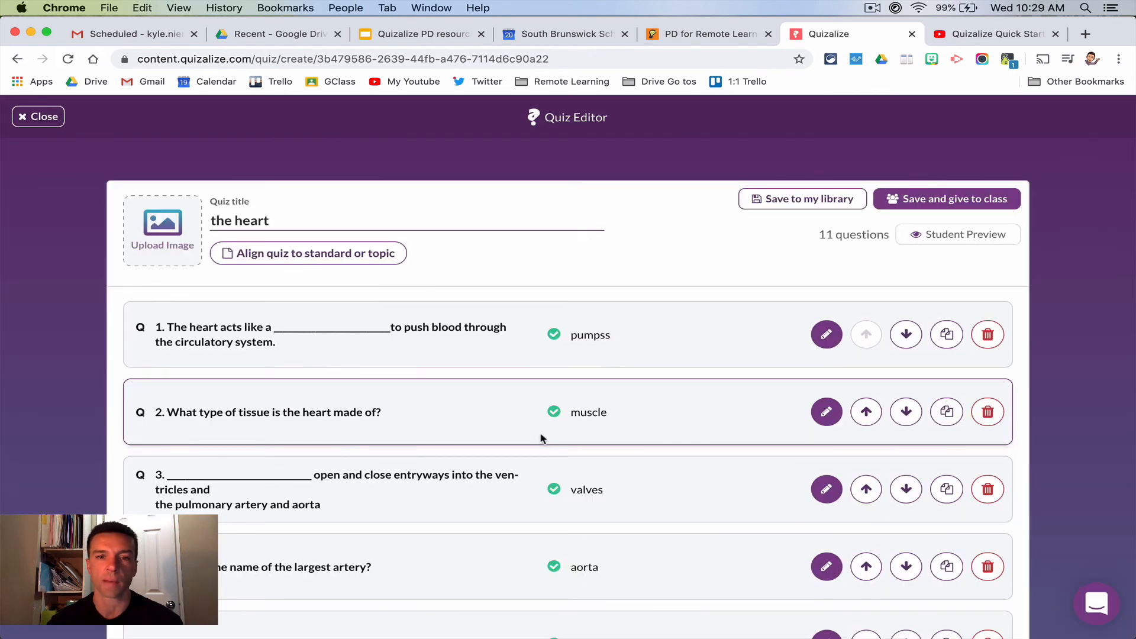
{"action": "scroll", "coordinate": [548, 437], "scroll_direction": "down", "scroll_amount": 10}
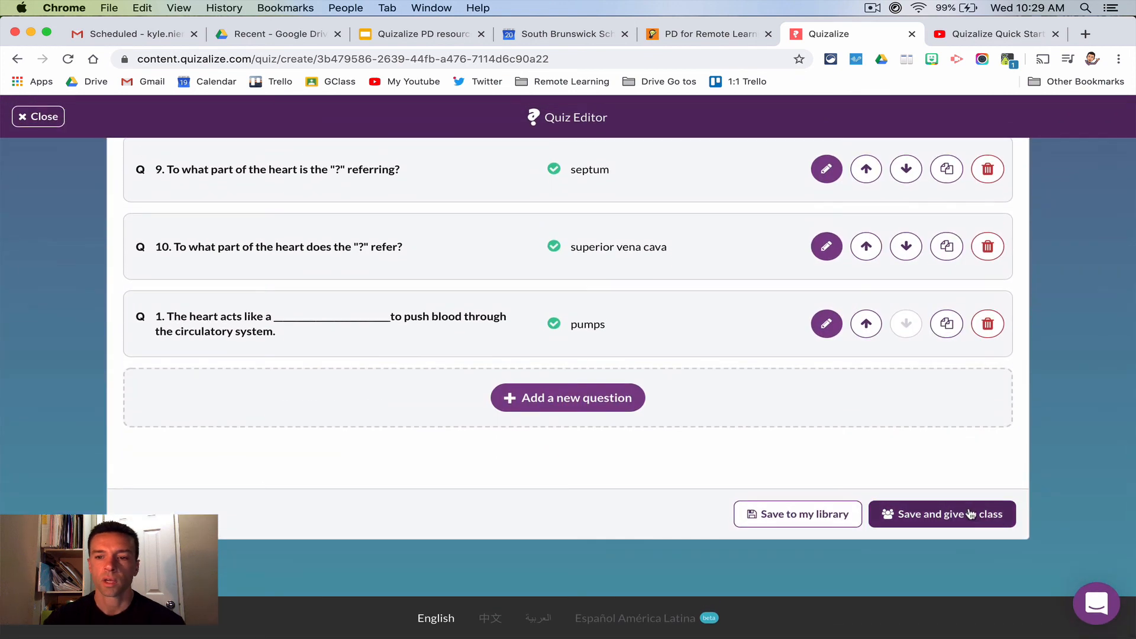
{"action": "left_click", "coordinate": [970, 514]}
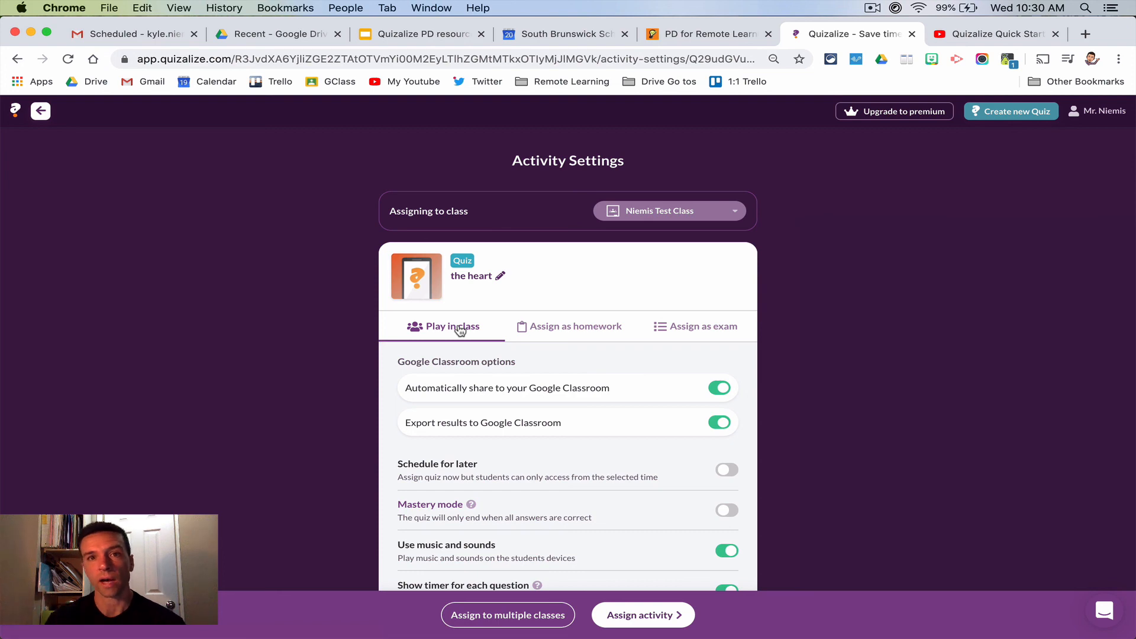
- Set the activity to be assigned as homework, turn on Mastery mode, and review the homework settings
{"action": "left_click", "coordinate": [545, 331]}
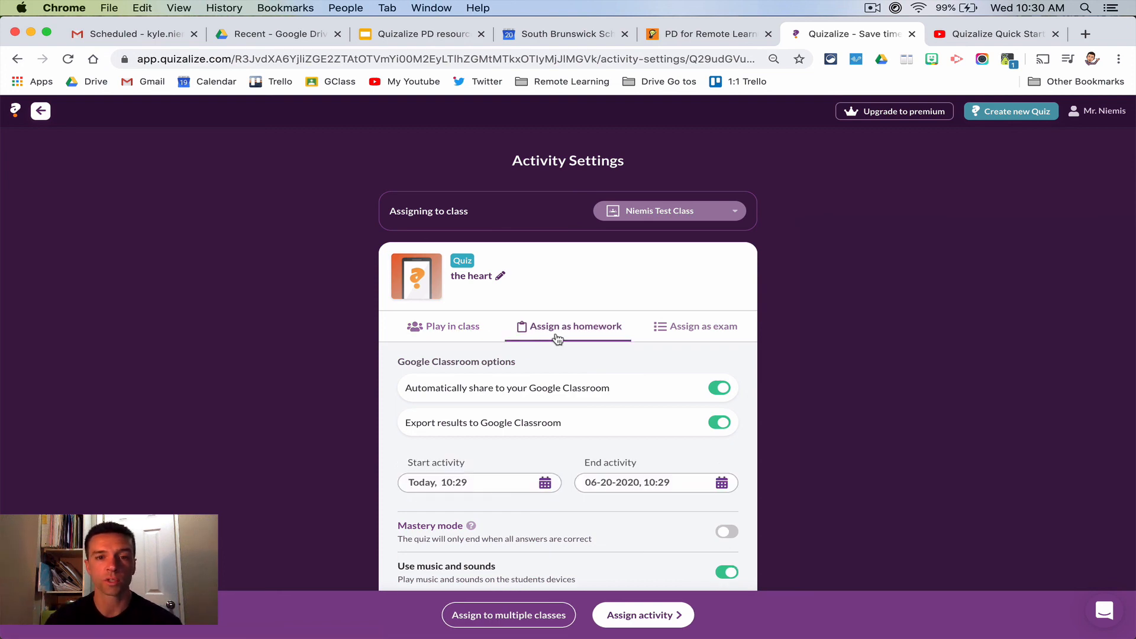
{"action": "scroll", "coordinate": [714, 341], "scroll_direction": "down", "scroll_amount": 4}
{"action": "scroll", "coordinate": [714, 340], "scroll_direction": "up", "scroll_amount": 2}
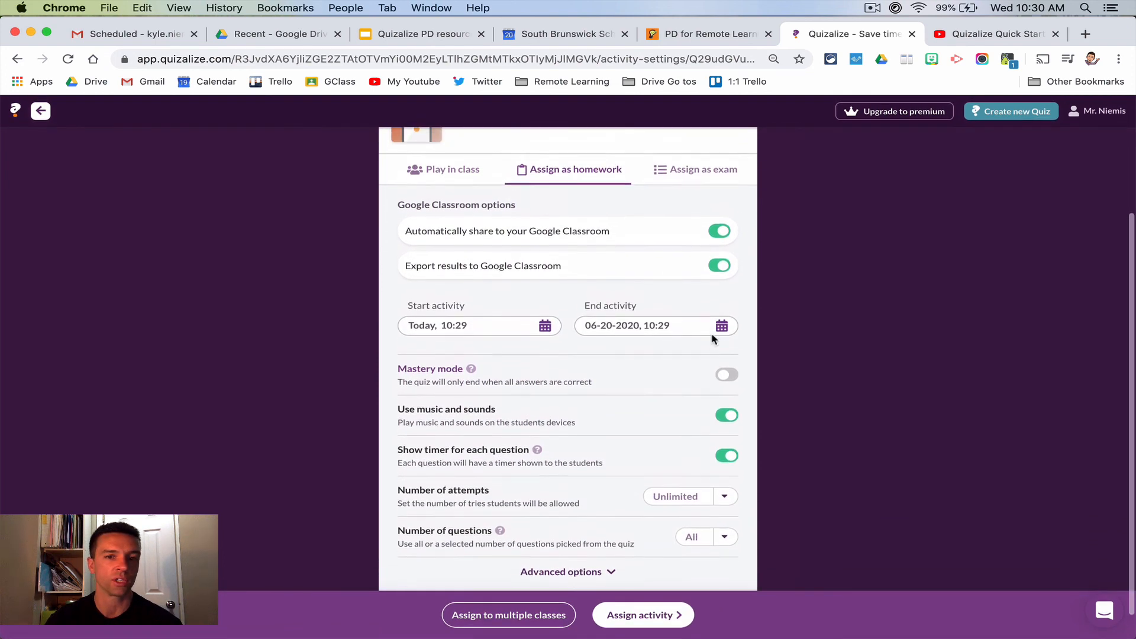
{"action": "left_click", "coordinate": [727, 425]}
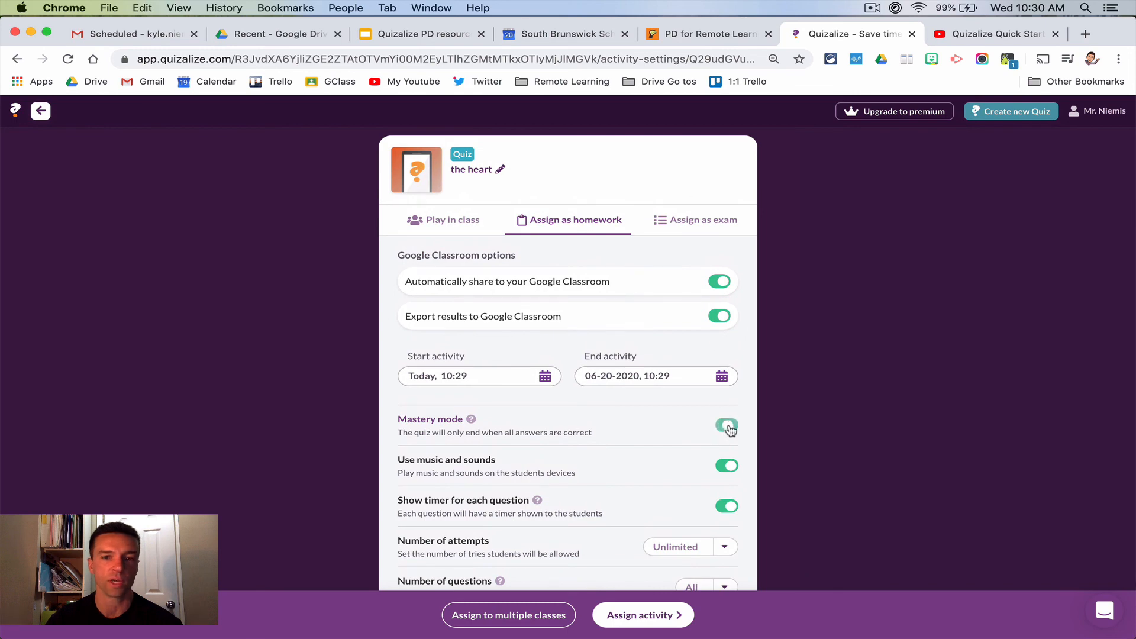
{"action": "scroll", "coordinate": [665, 410], "scroll_direction": "down", "scroll_amount": 1}
{"action": "scroll", "coordinate": [664, 410], "scroll_direction": "down", "scroll_amount": 2}
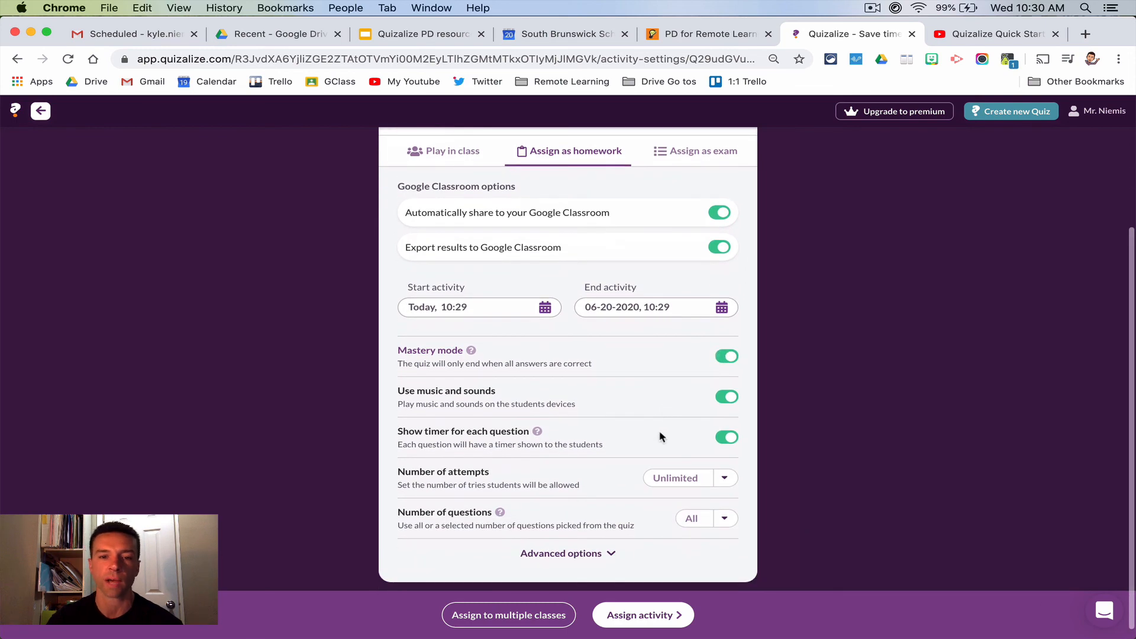
{"action": "scroll", "coordinate": [663, 436], "scroll_direction": "up", "scroll_amount": 5}
- Set "the heart" to be assigned as an exam and examine the exam settings
{"action": "left_click", "coordinate": [699, 333]}
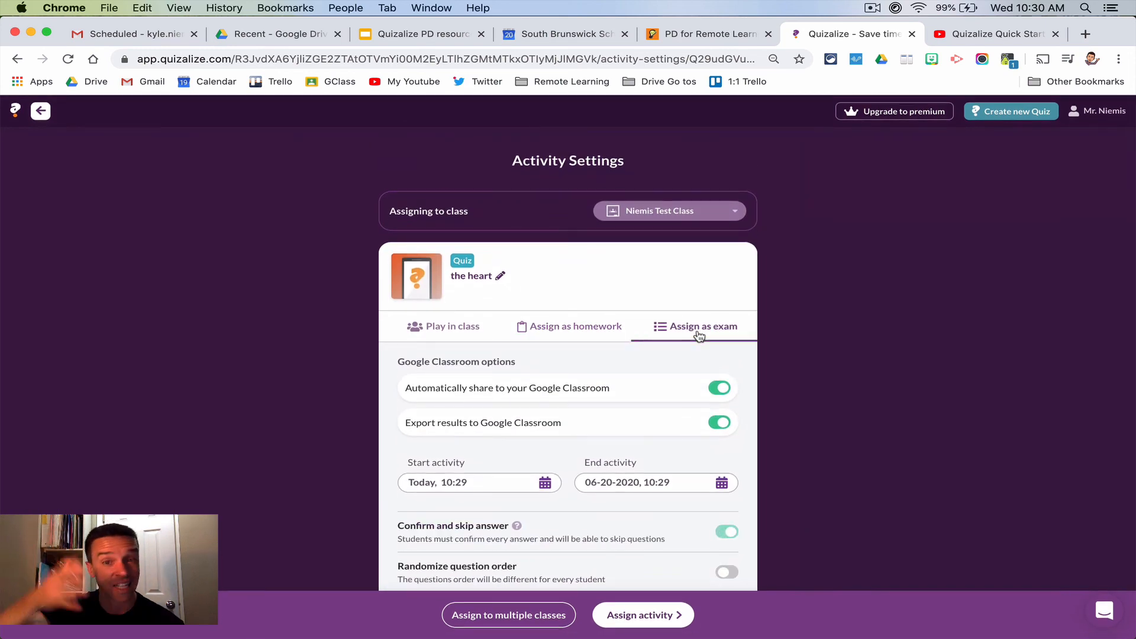
{"action": "scroll", "coordinate": [699, 336], "scroll_direction": "down", "scroll_amount": 15}
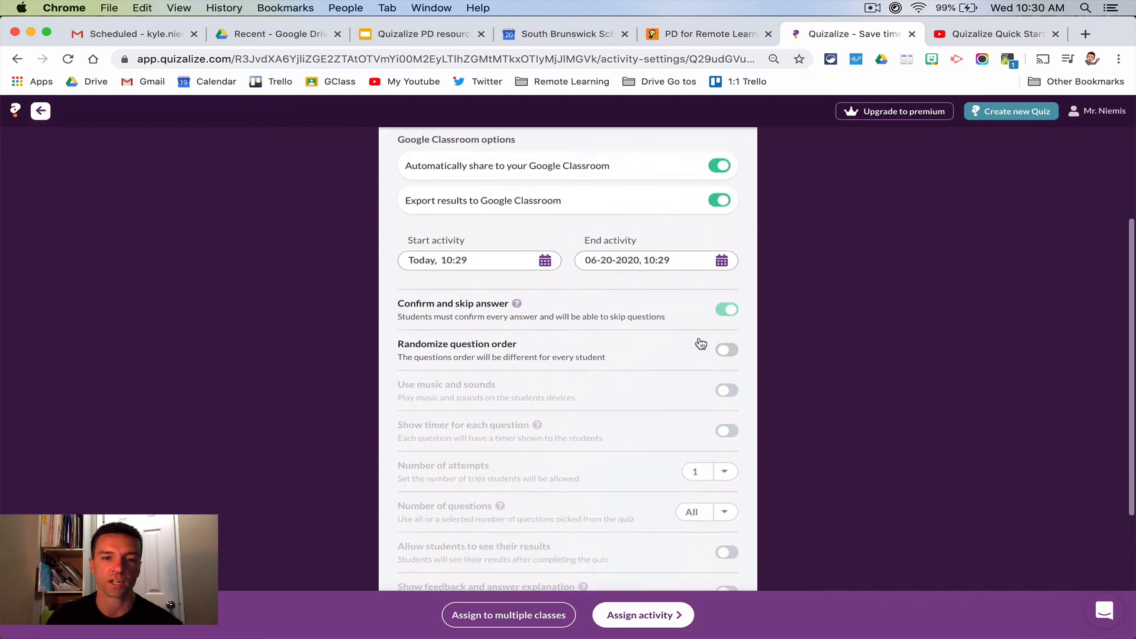
{"action": "scroll", "coordinate": [699, 342], "scroll_direction": "up", "scroll_amount": 15}
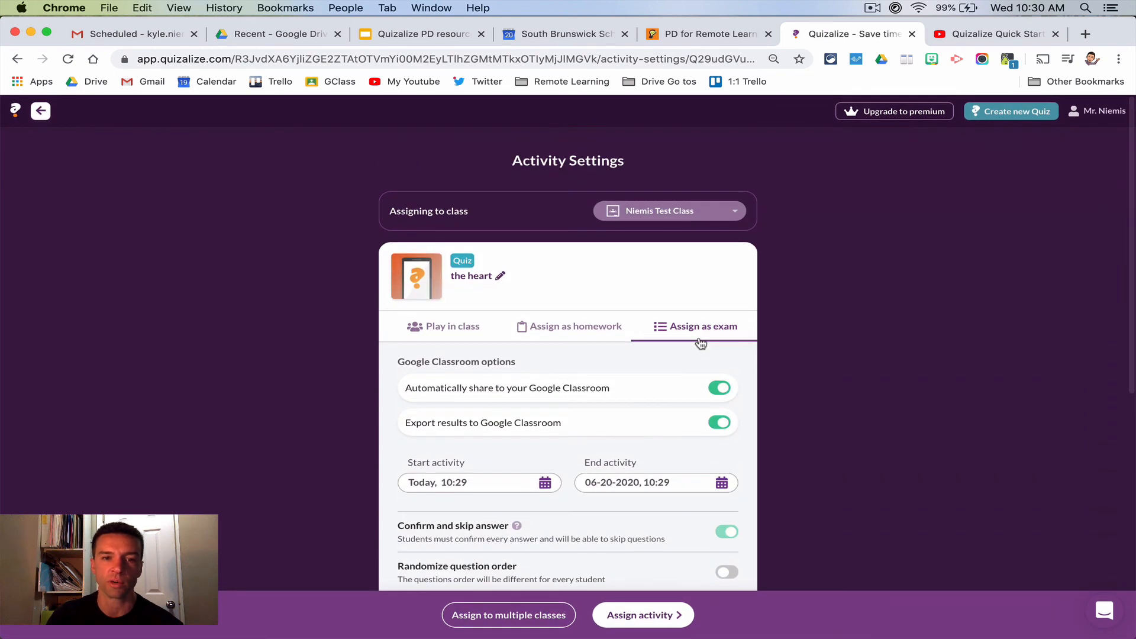